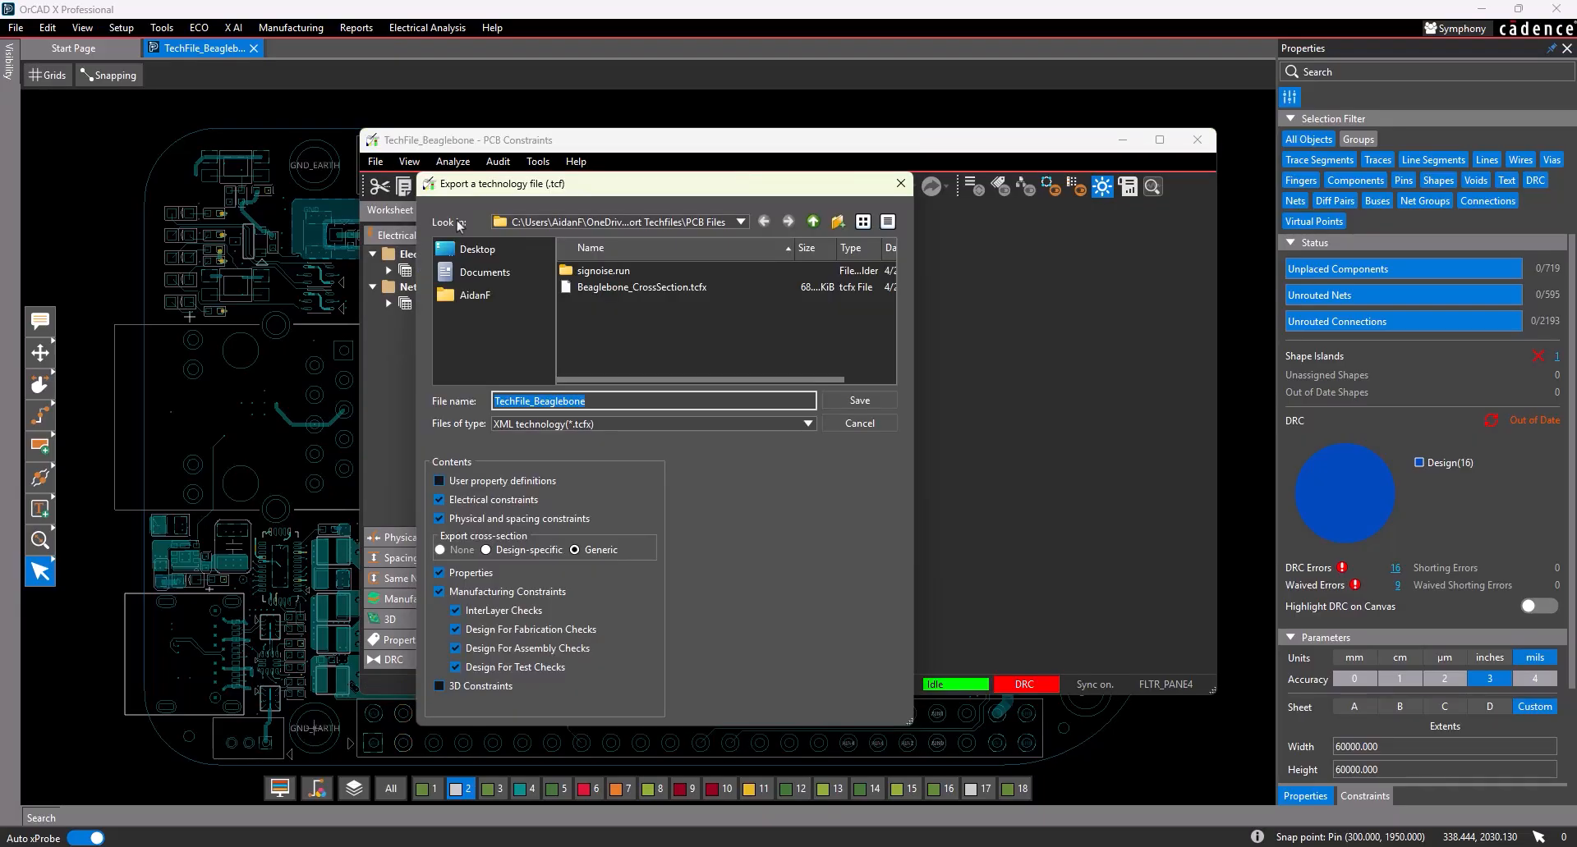
- Export the technology file as Beaglebone_12Layer with a design-specific cross-section and close the PCB constraints window
text(Be)
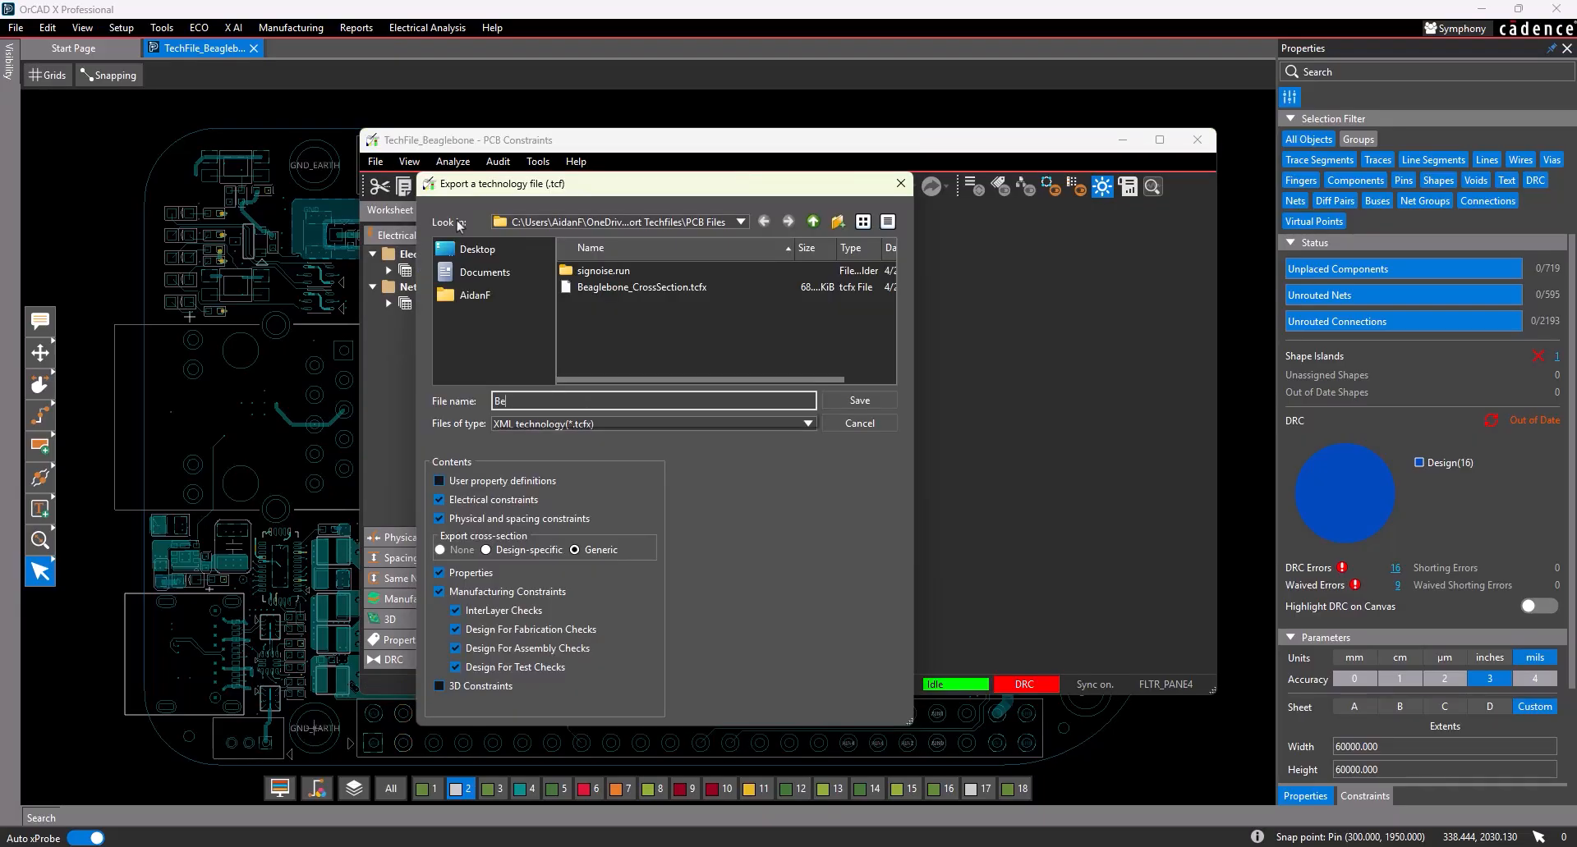
text(aglebone_12Layer)
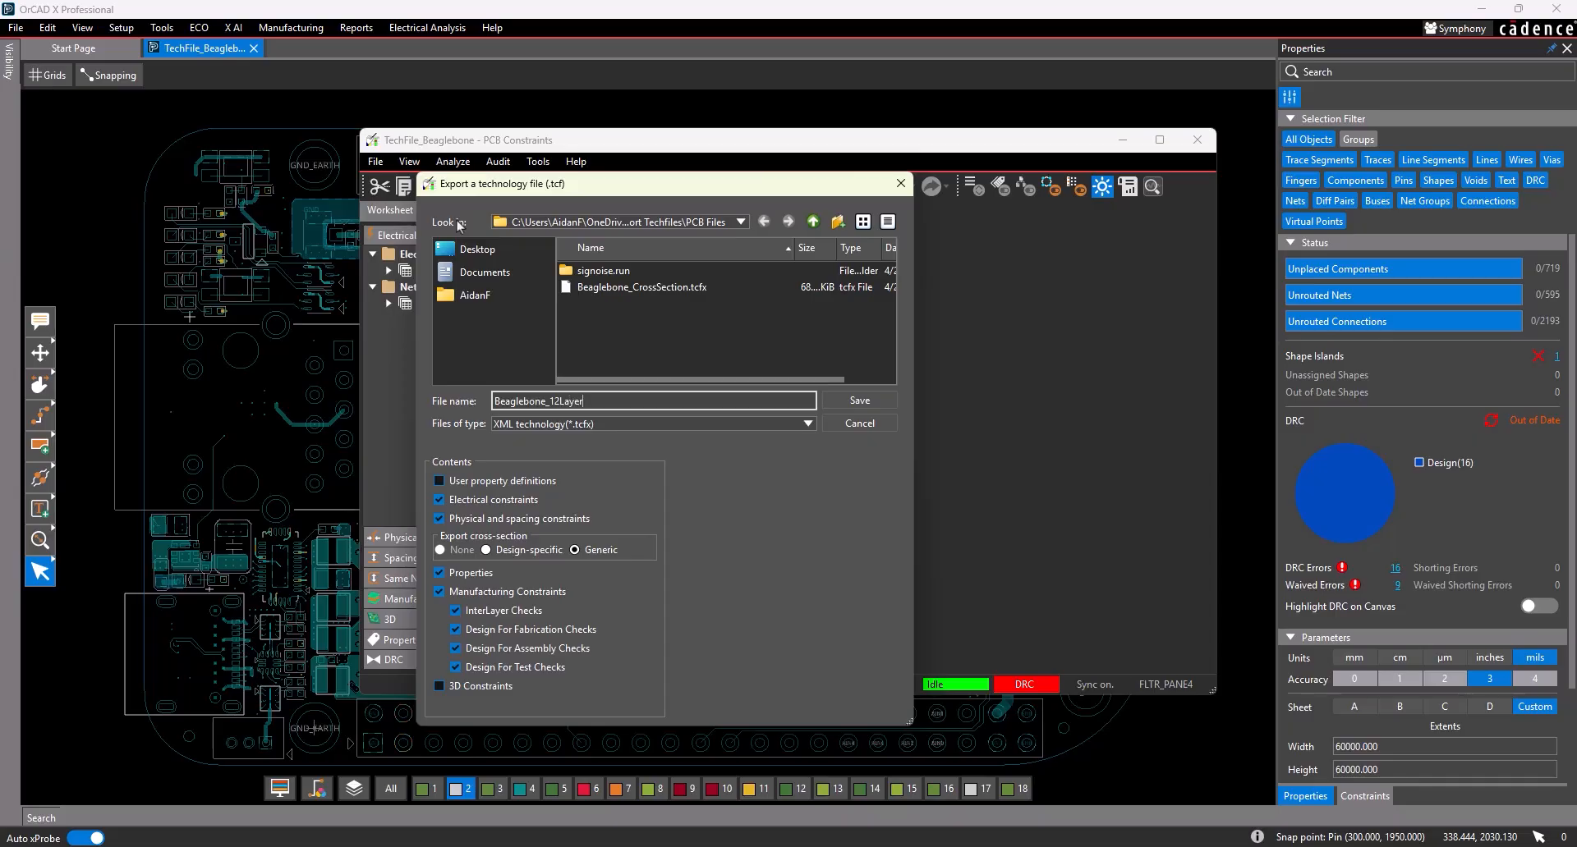
click(487, 554)
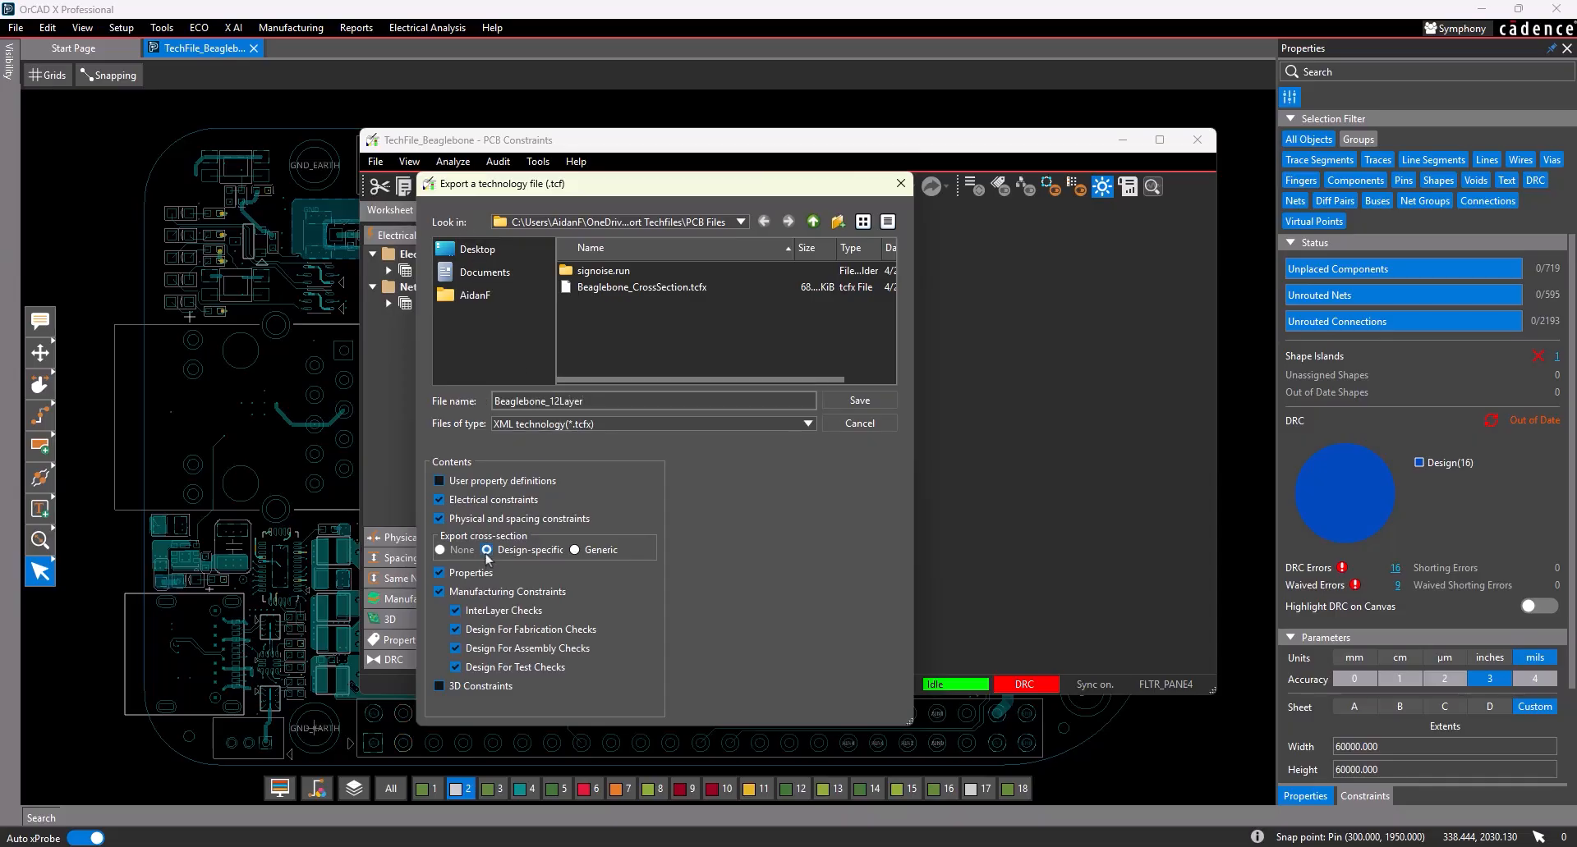
click(858, 402)
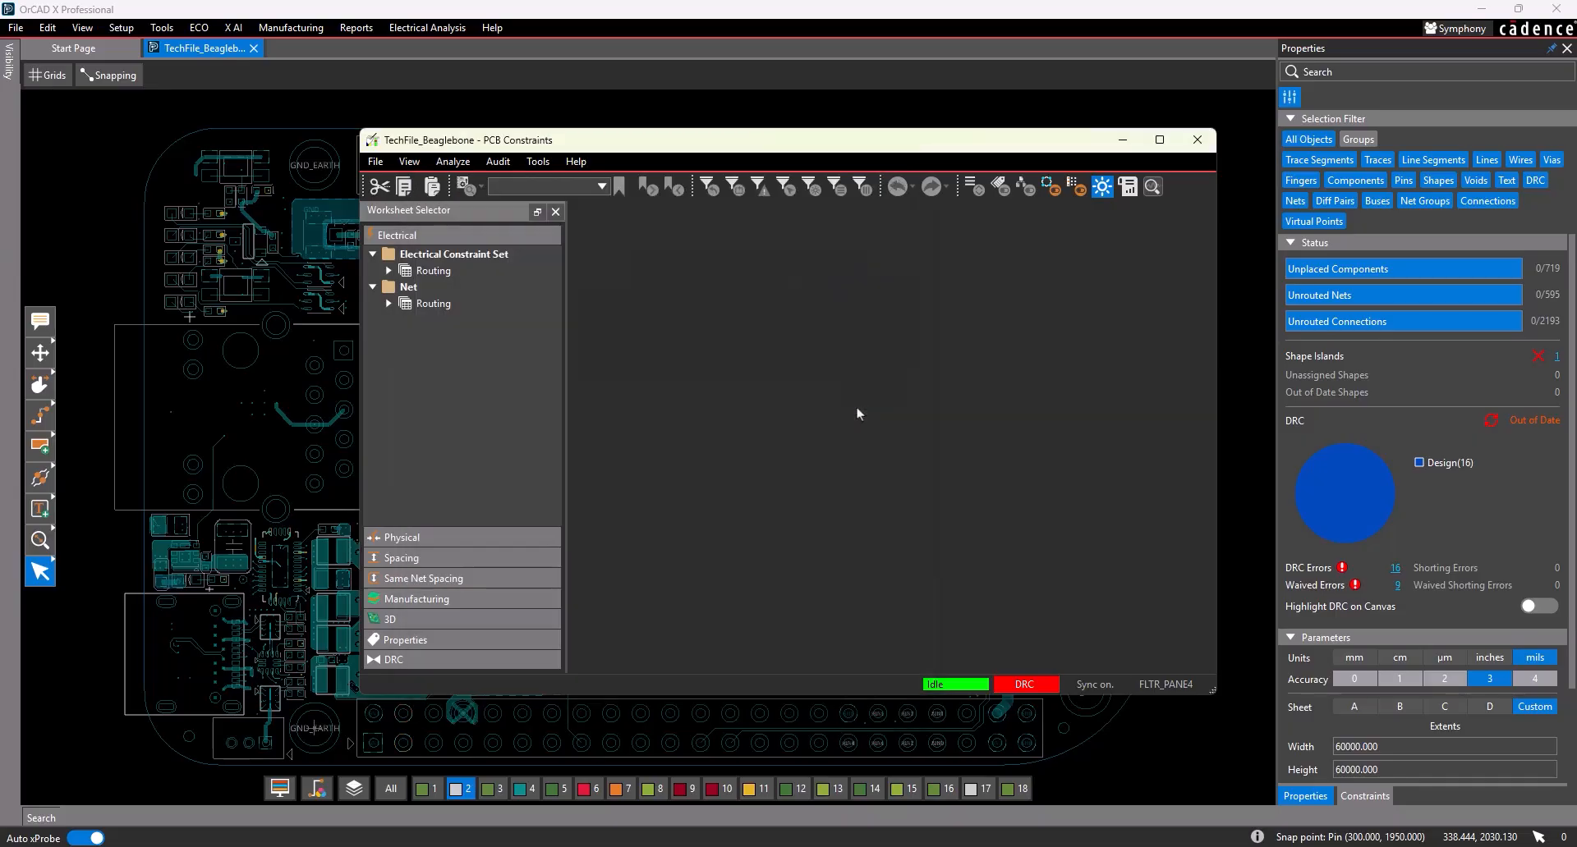
click(1200, 138)
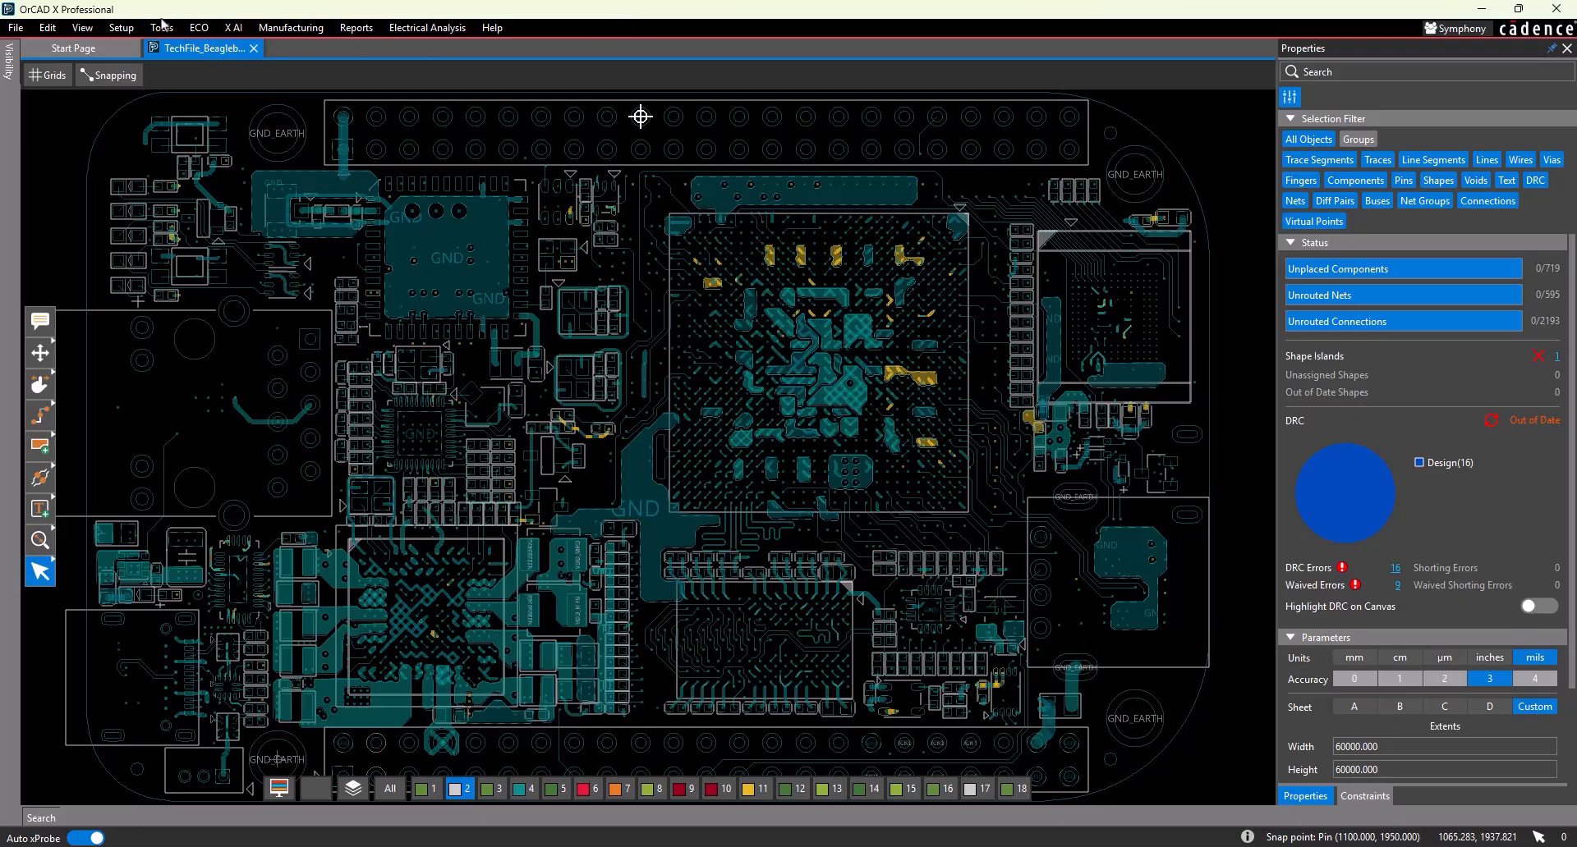
- Export the Beaglebone board's cross-section as an XML technology file named Beaglebone_CrossSection and close the Cross-section Editor
click(164, 28)
click(175, 49)
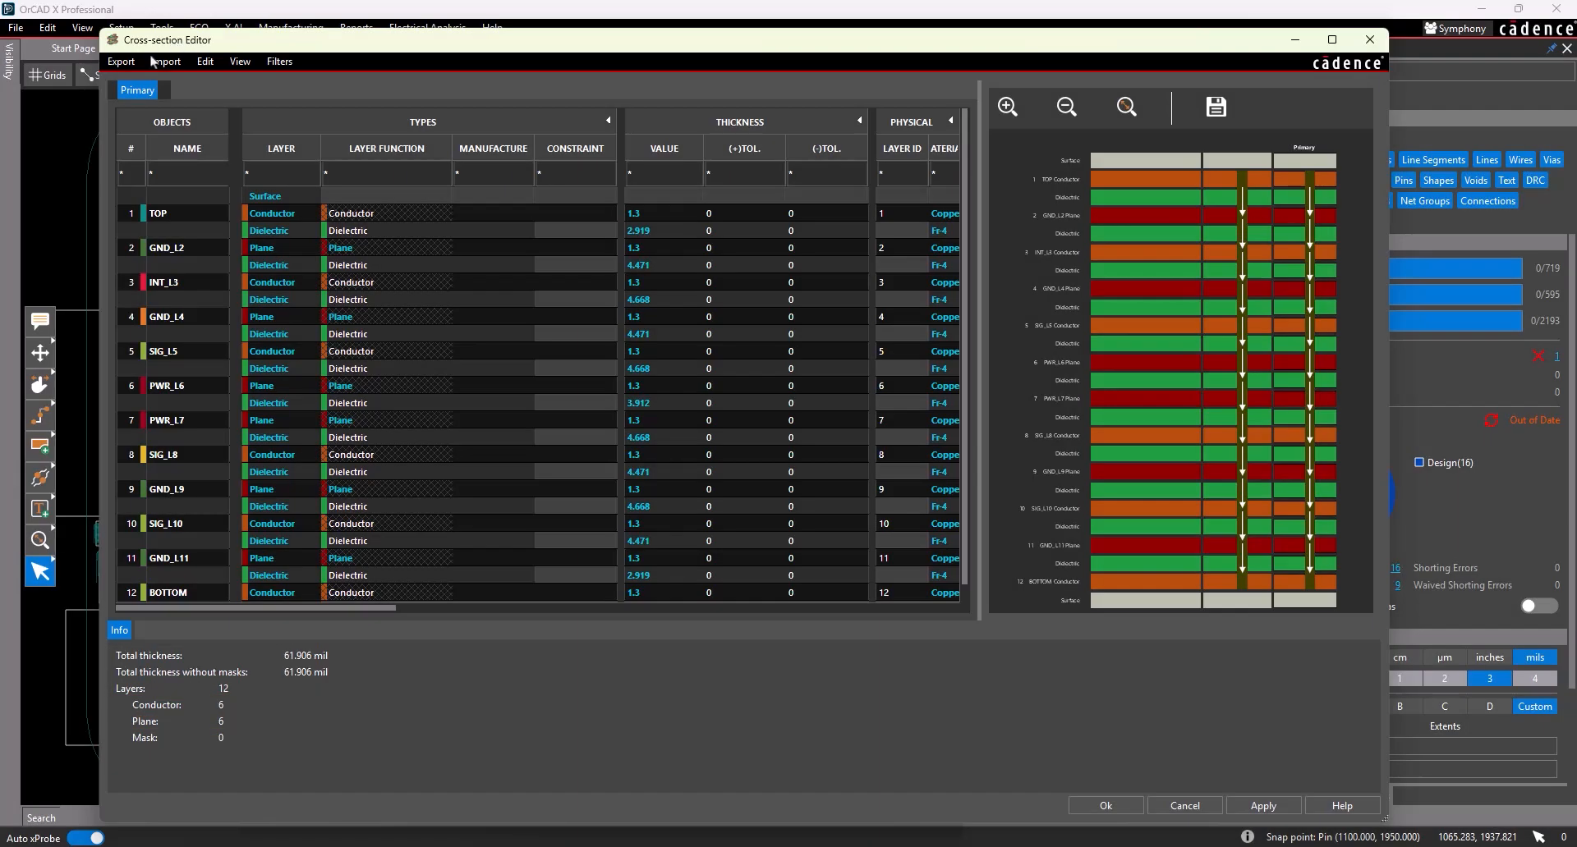
click(121, 60)
click(142, 74)
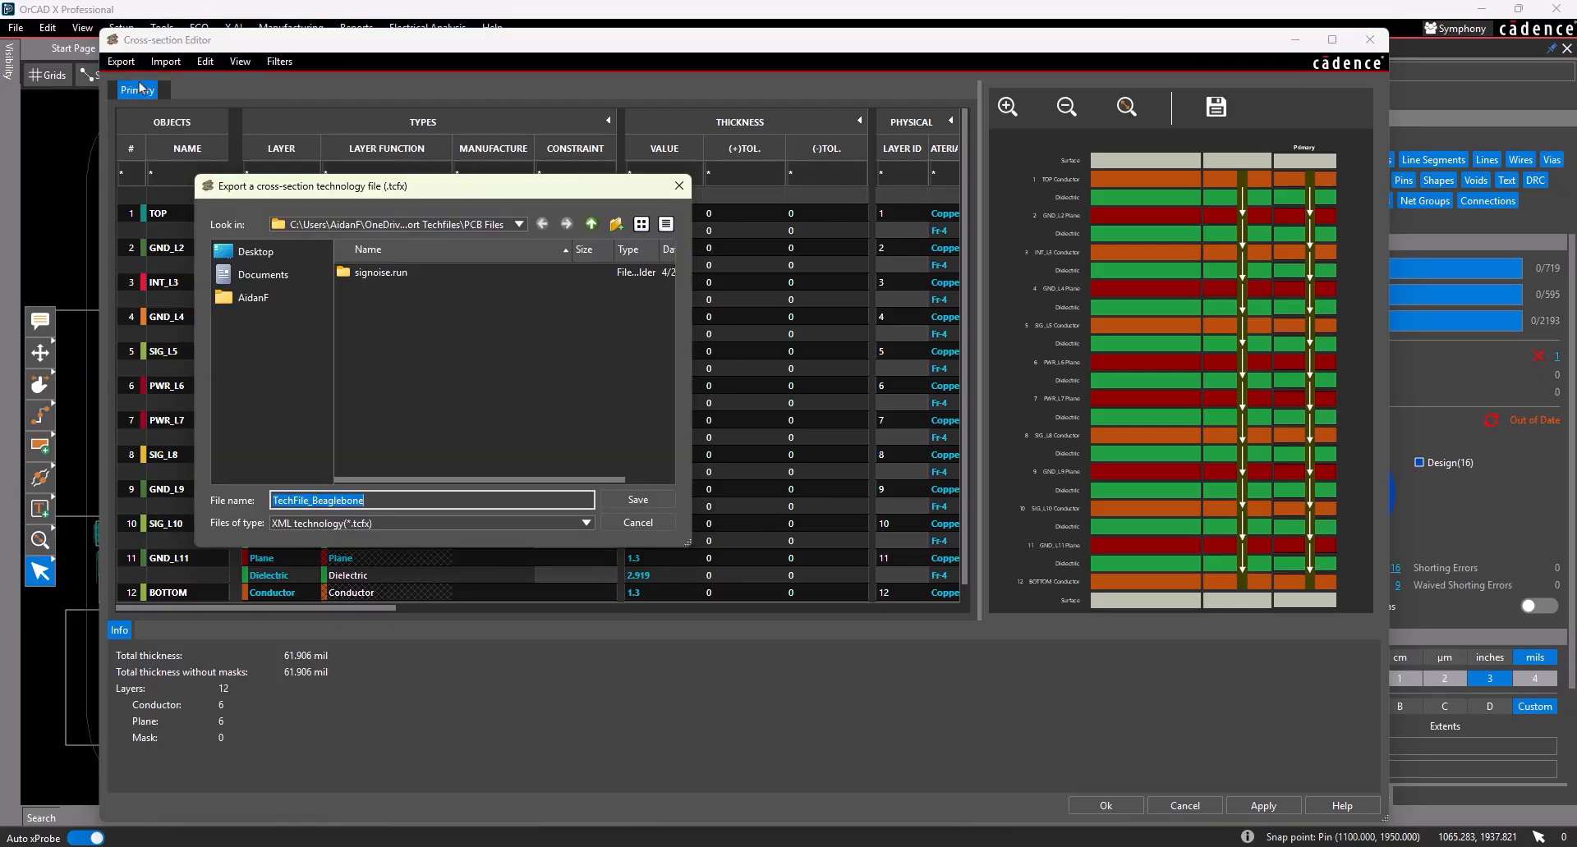
text(Beaglebone_CrossSection)
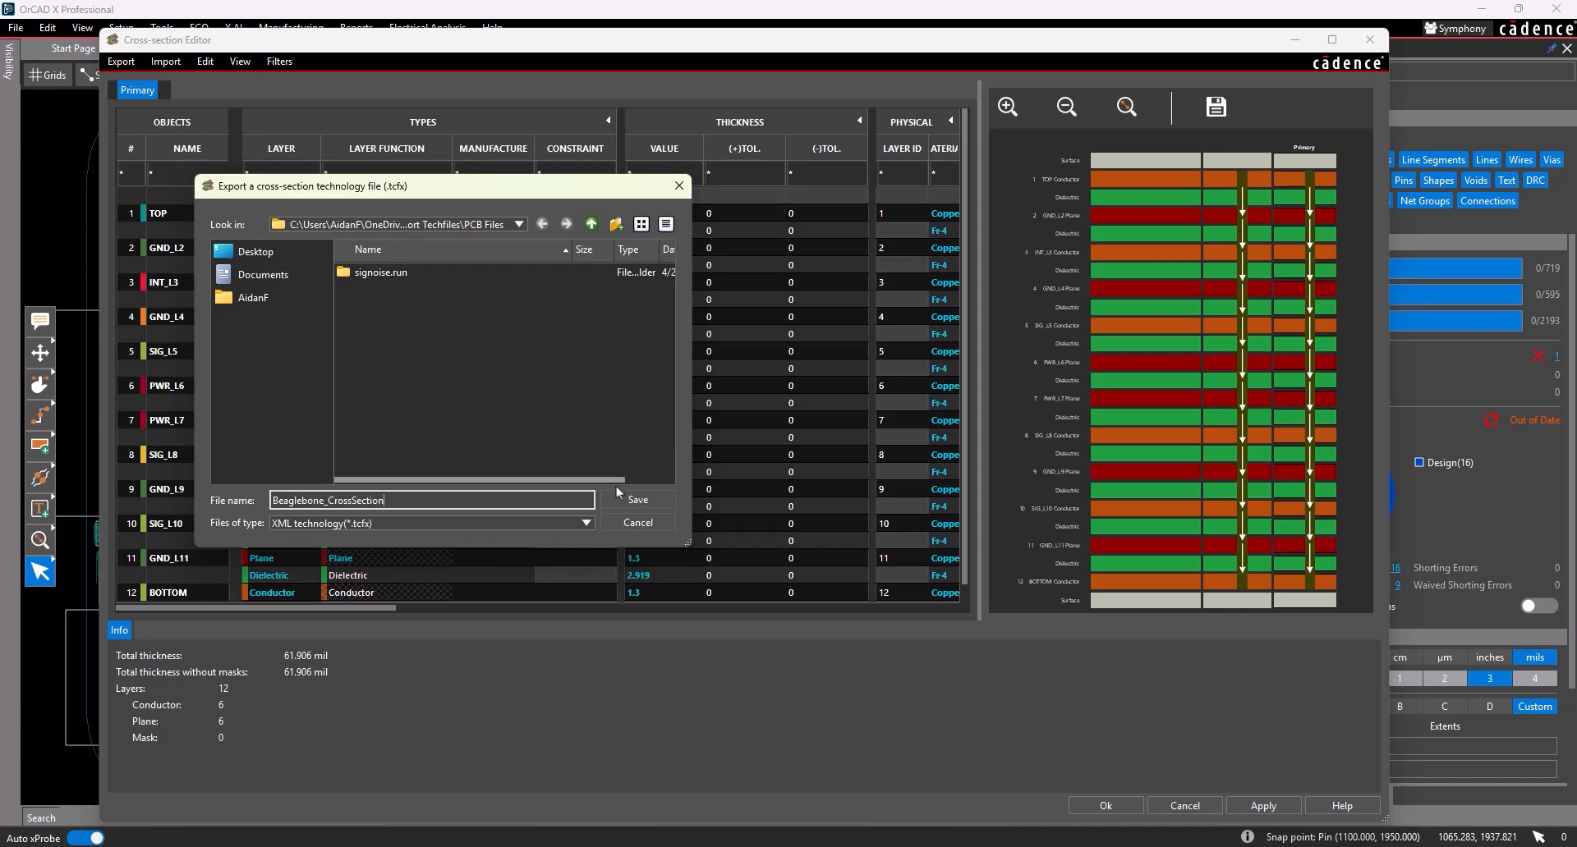
click(621, 498)
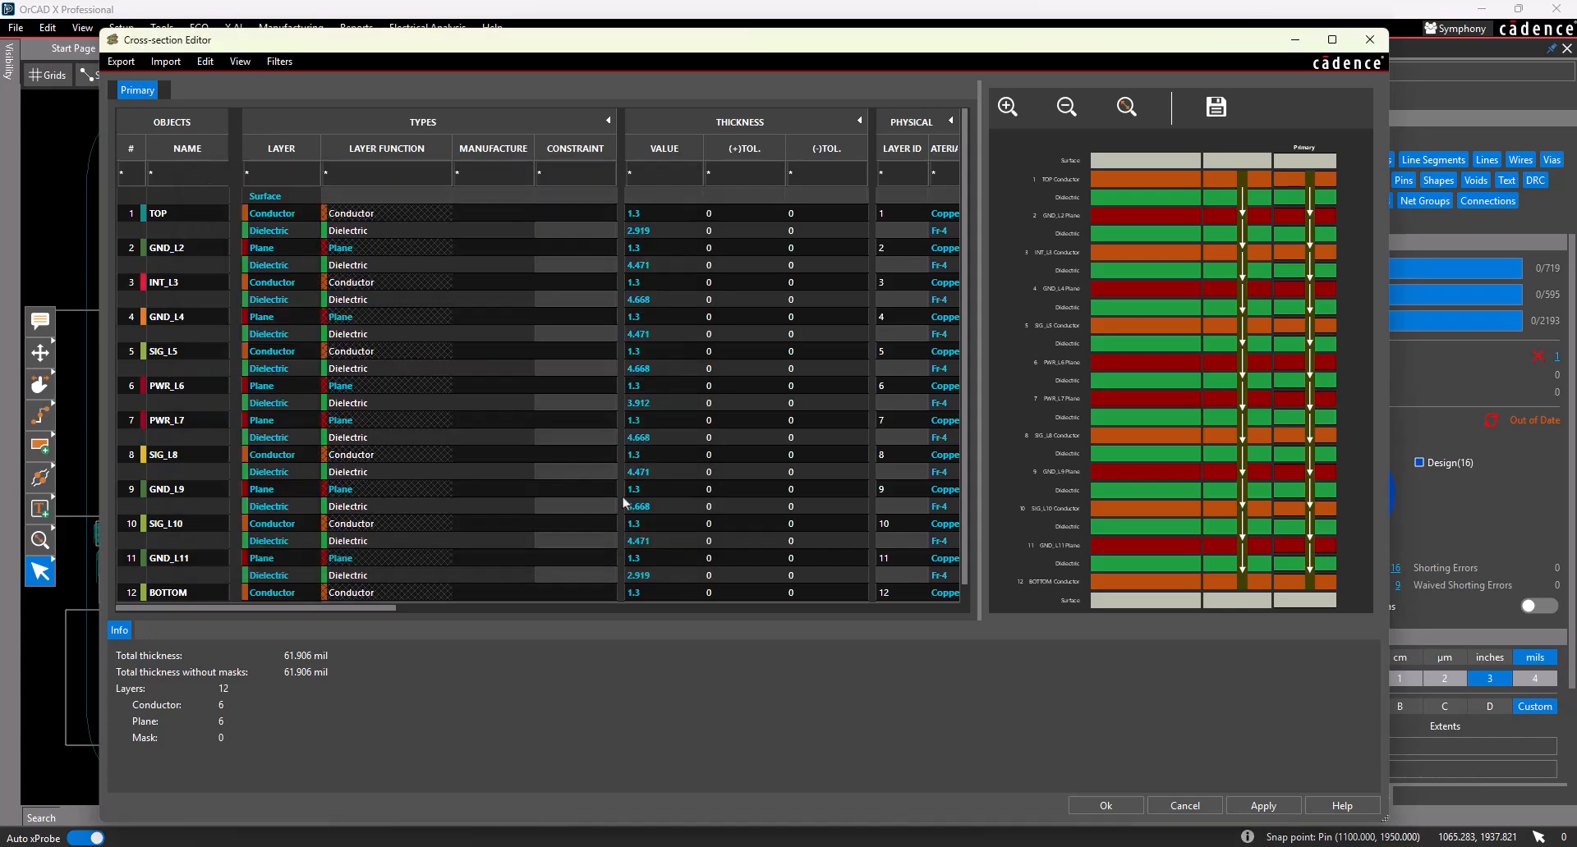
click(1109, 805)
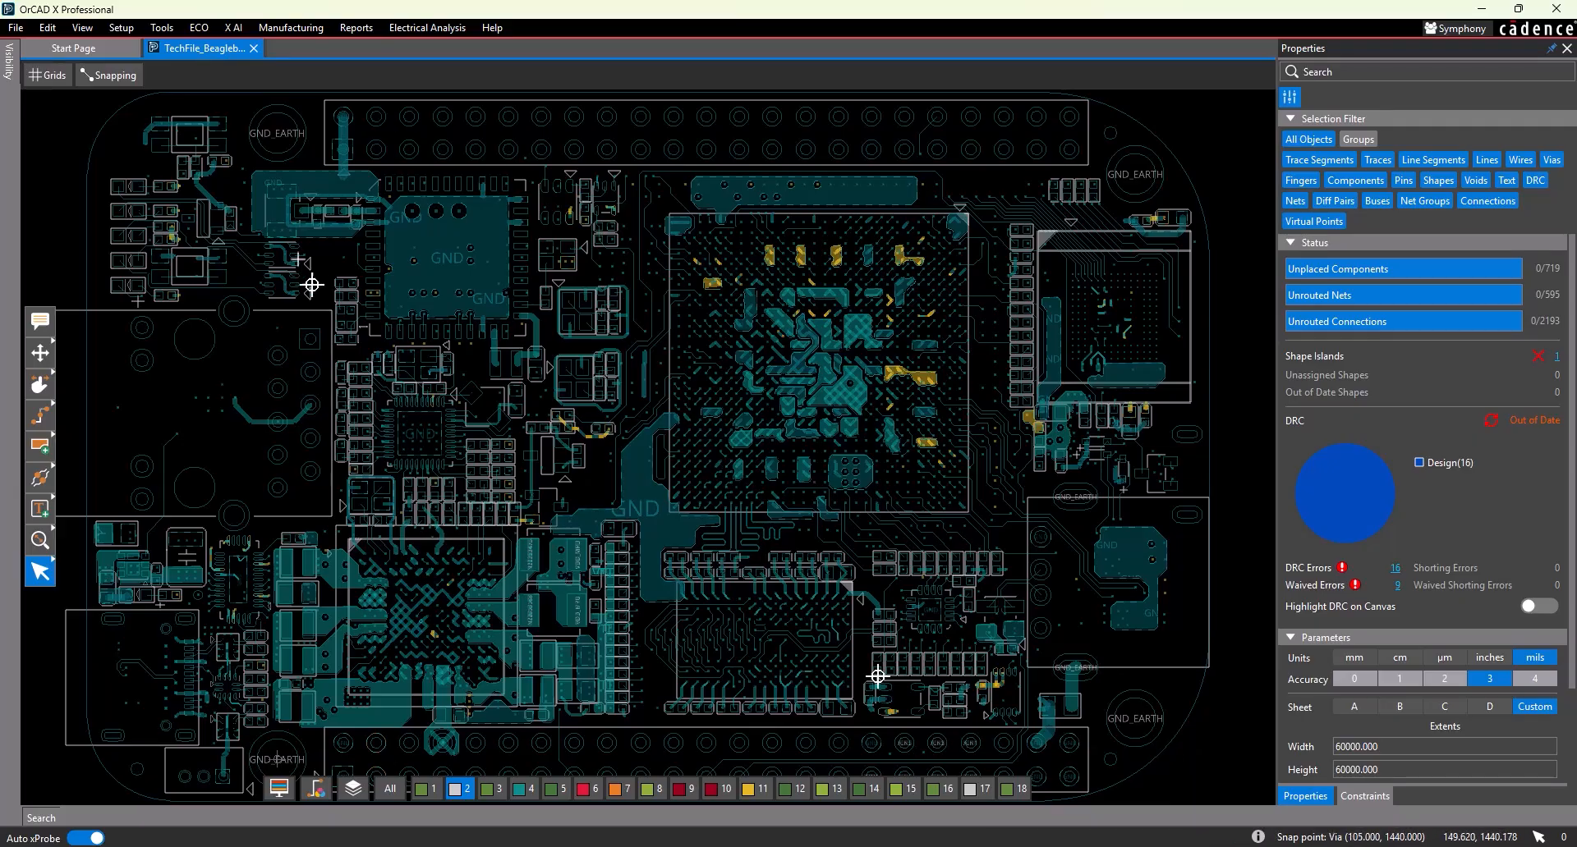
- Create a new board without saving the changes to TechFile_Beaglebone.brd
click(6, 31)
mouse_move(49, 44)
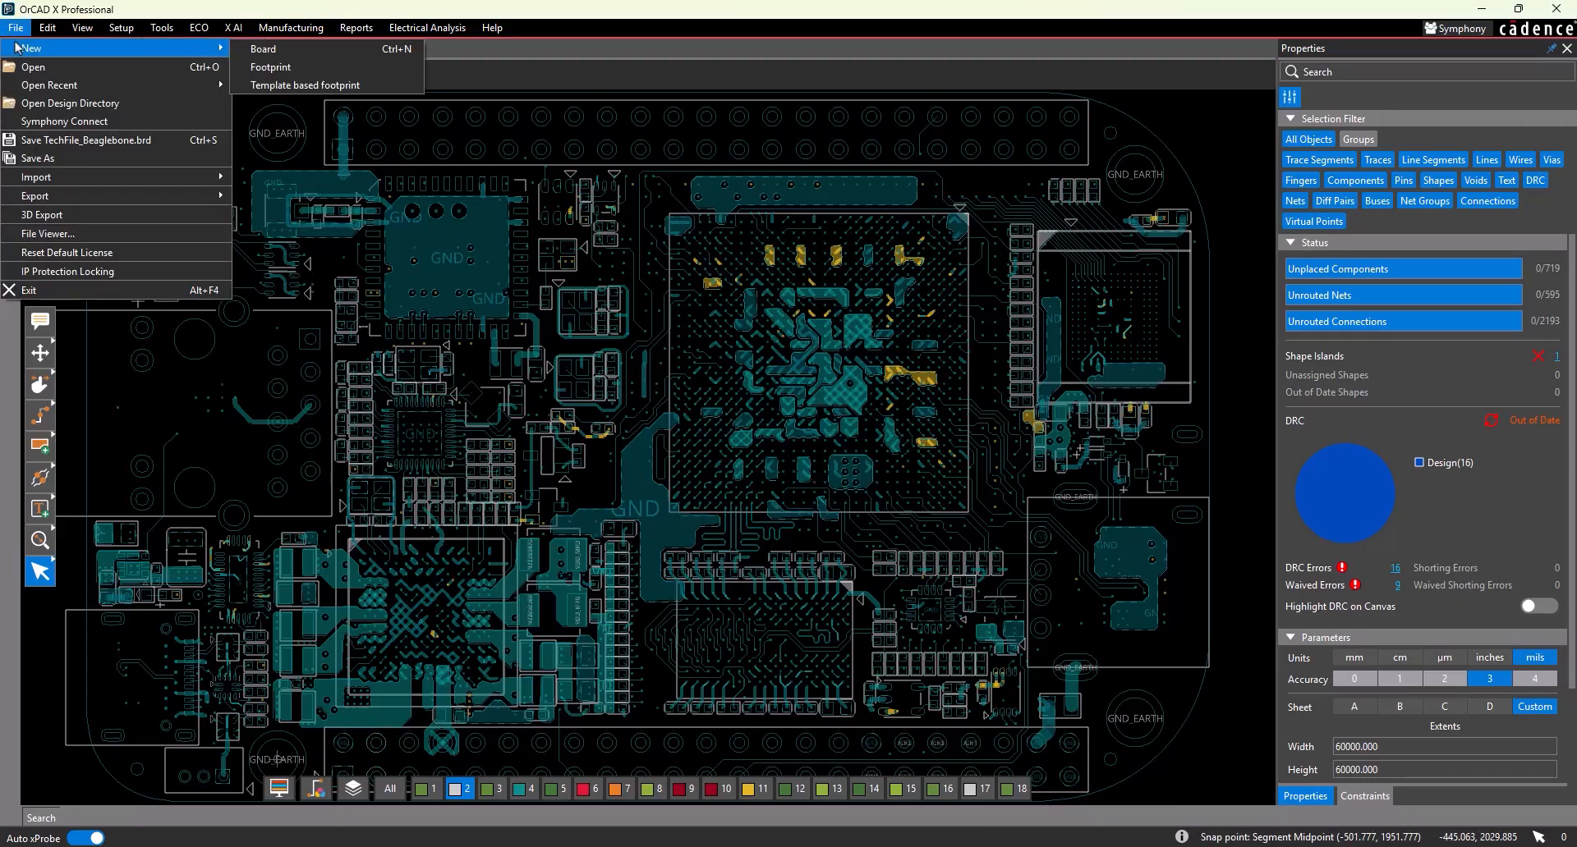
click(279, 53)
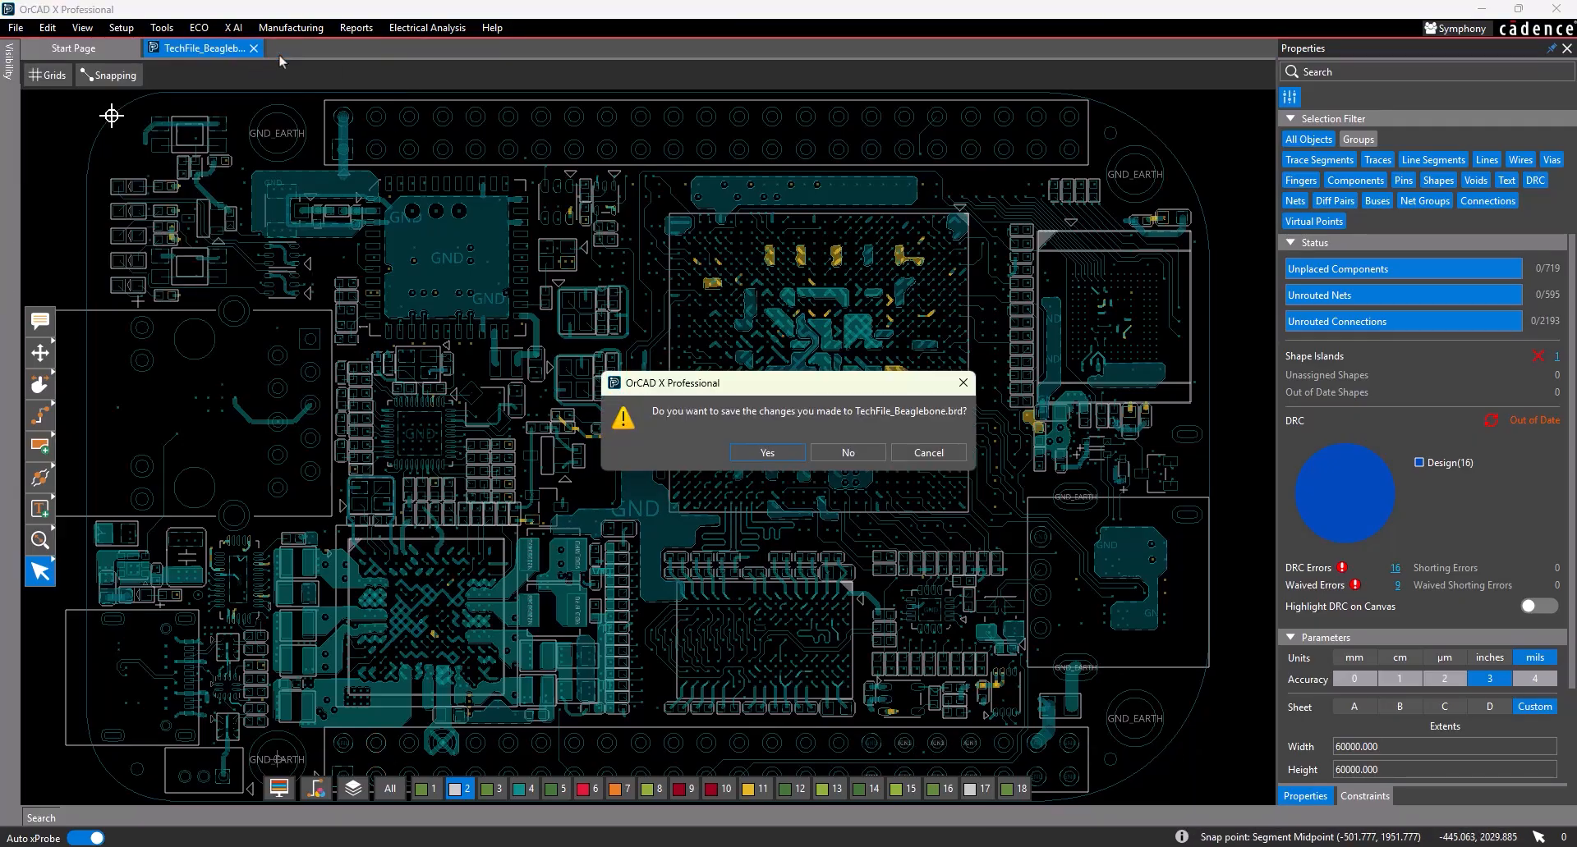
click(875, 454)
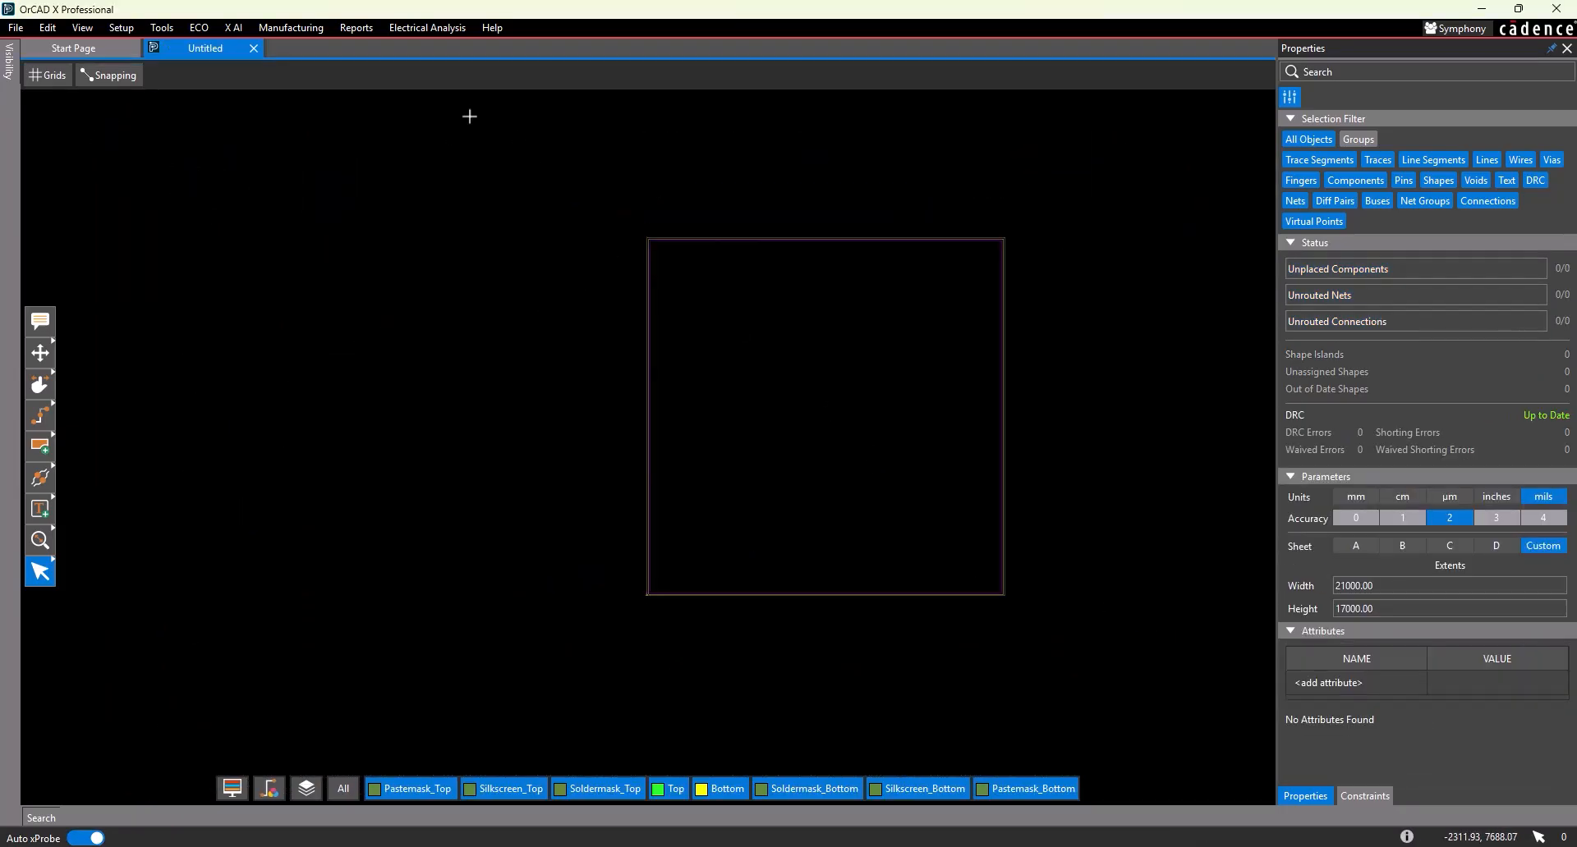
- Import Beaglebone_CrossSection.tcfx into the new board's cross-section in Overwrite mode, close the difference report and accept the stackup
click(161, 27)
click(175, 49)
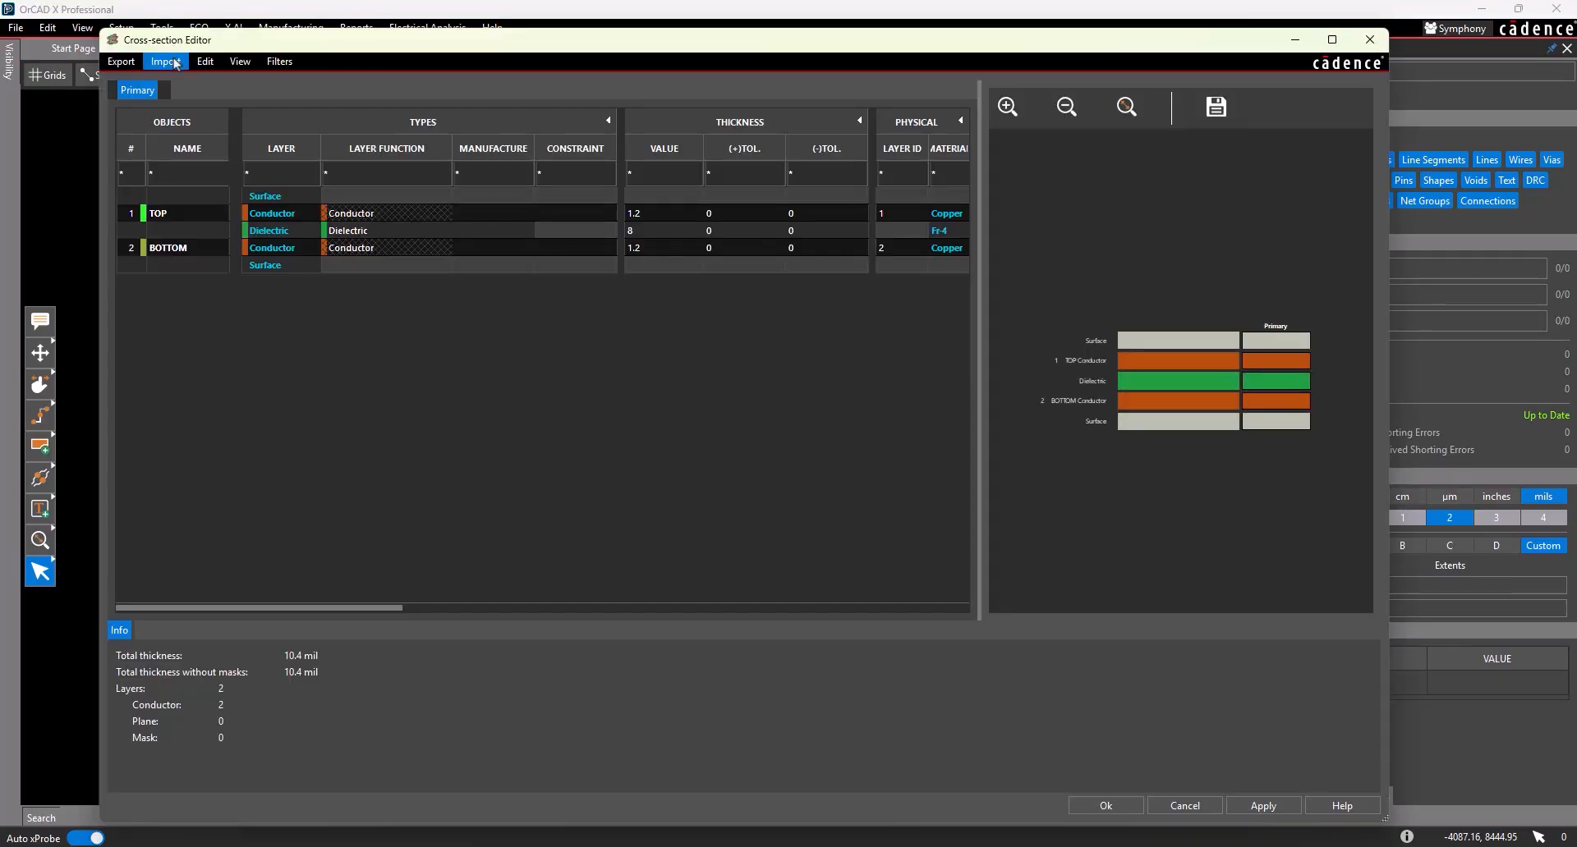
click(174, 61)
click(184, 80)
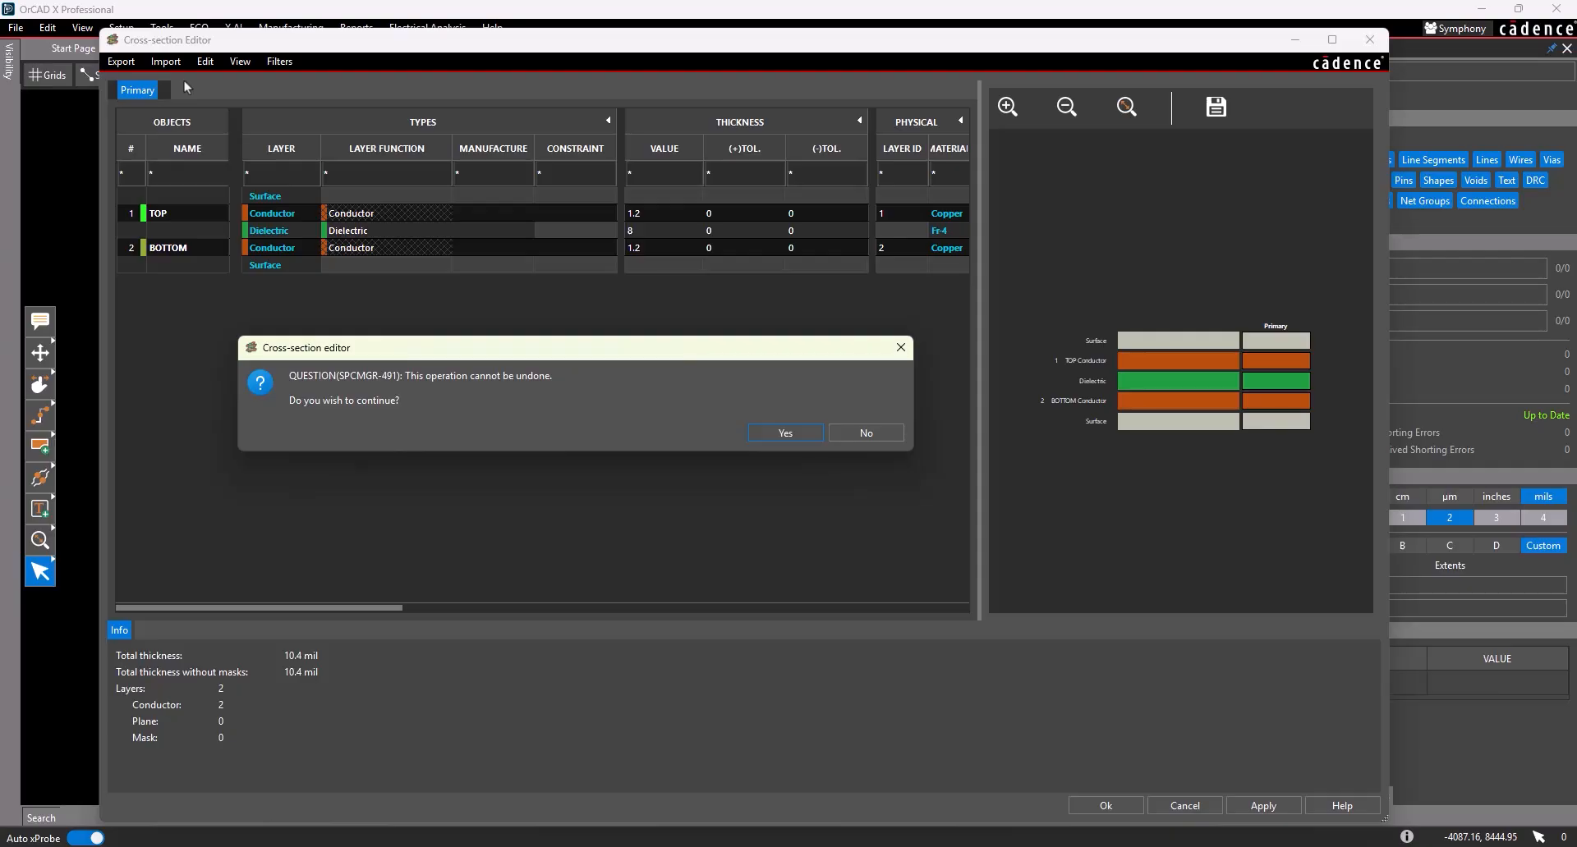
click(798, 432)
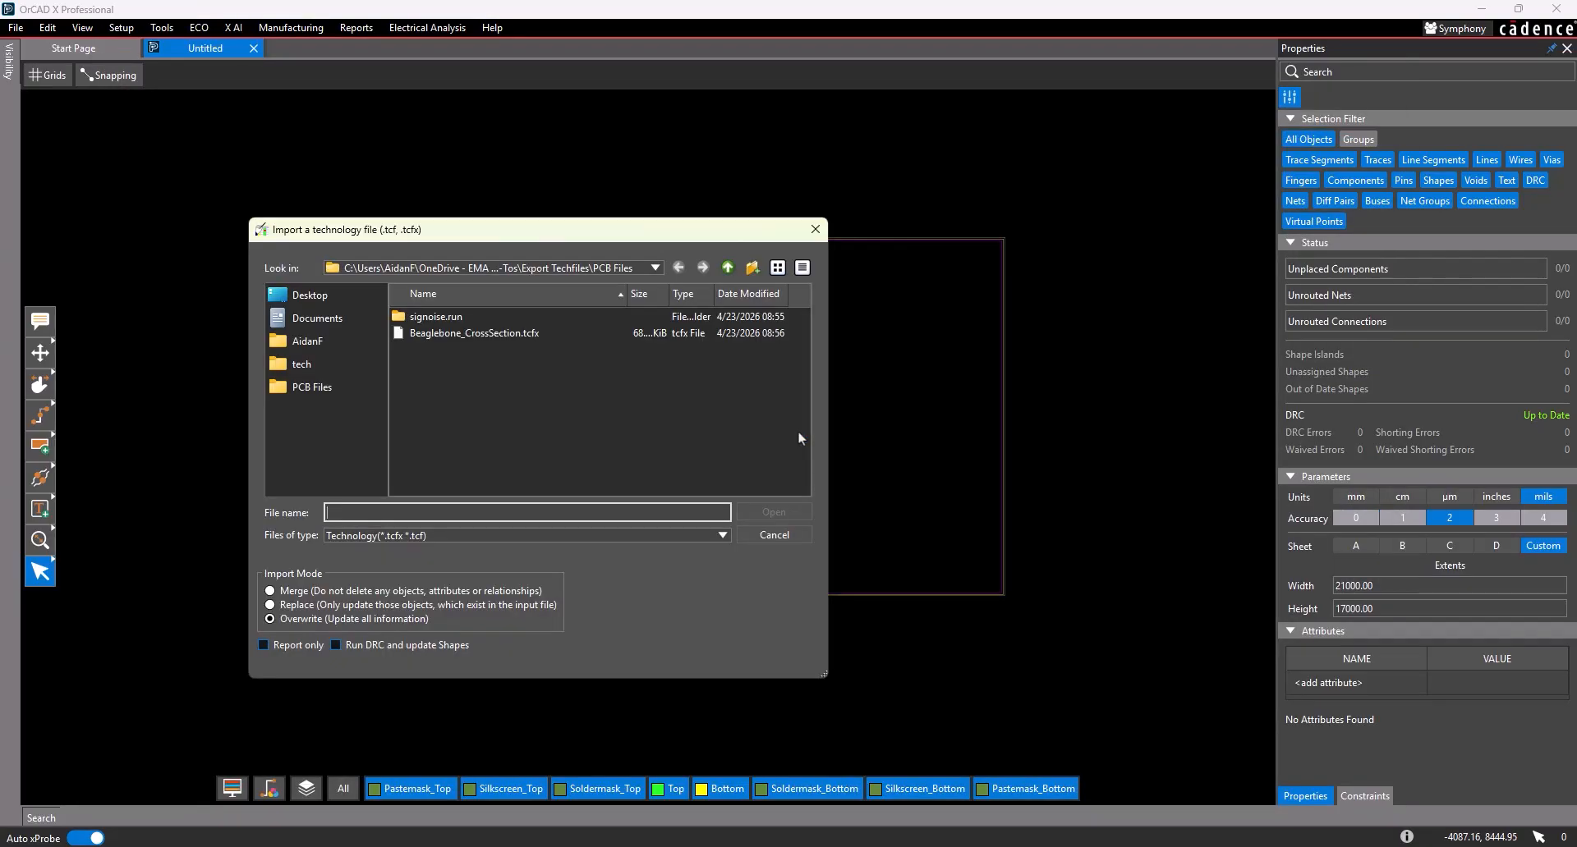
click(523, 334)
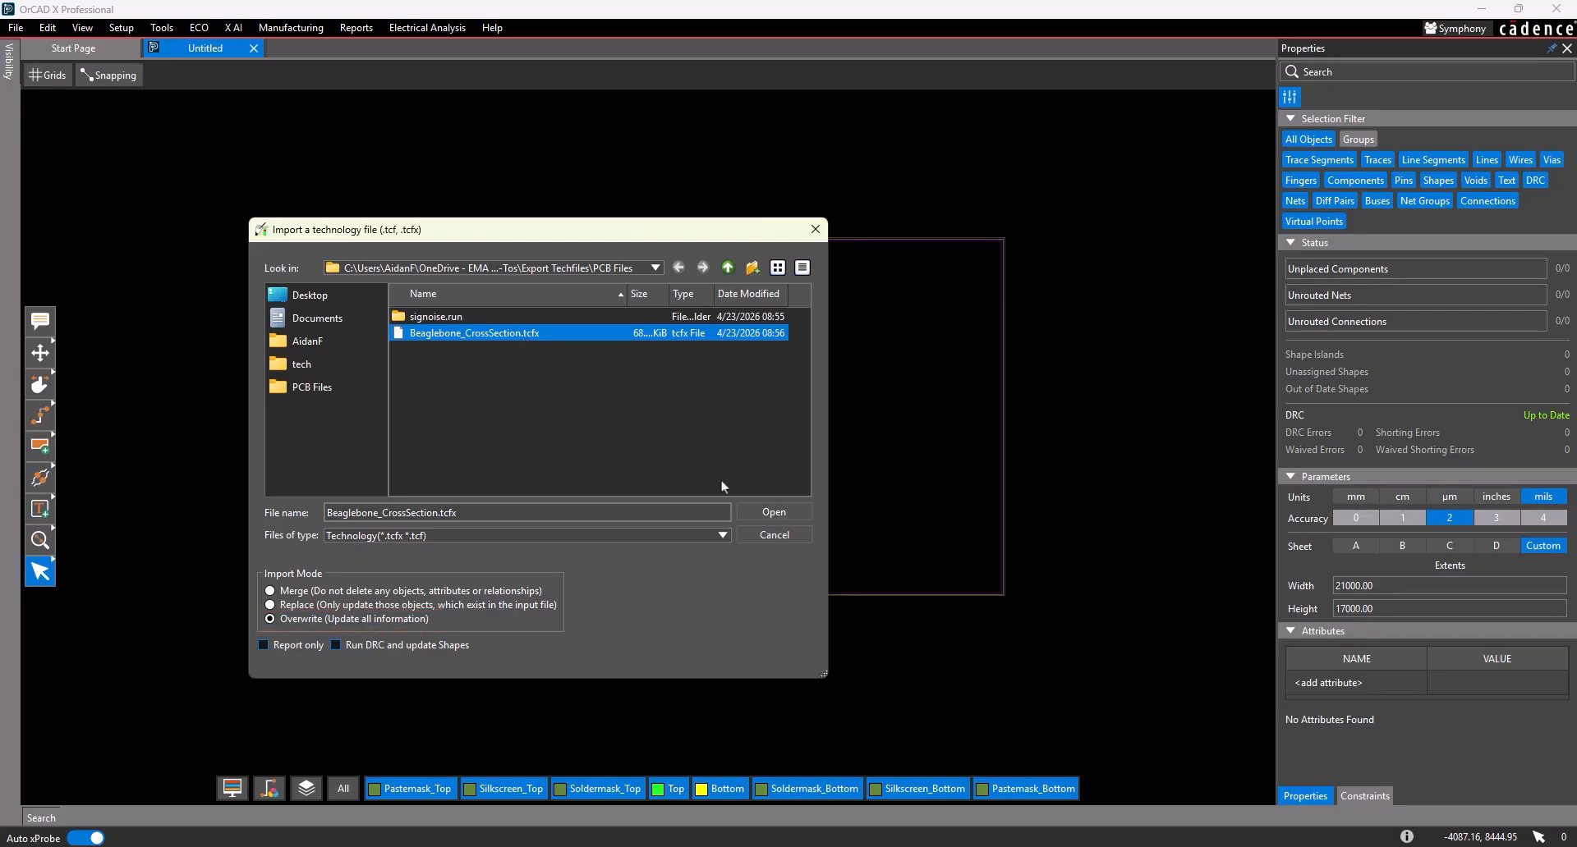
click(767, 509)
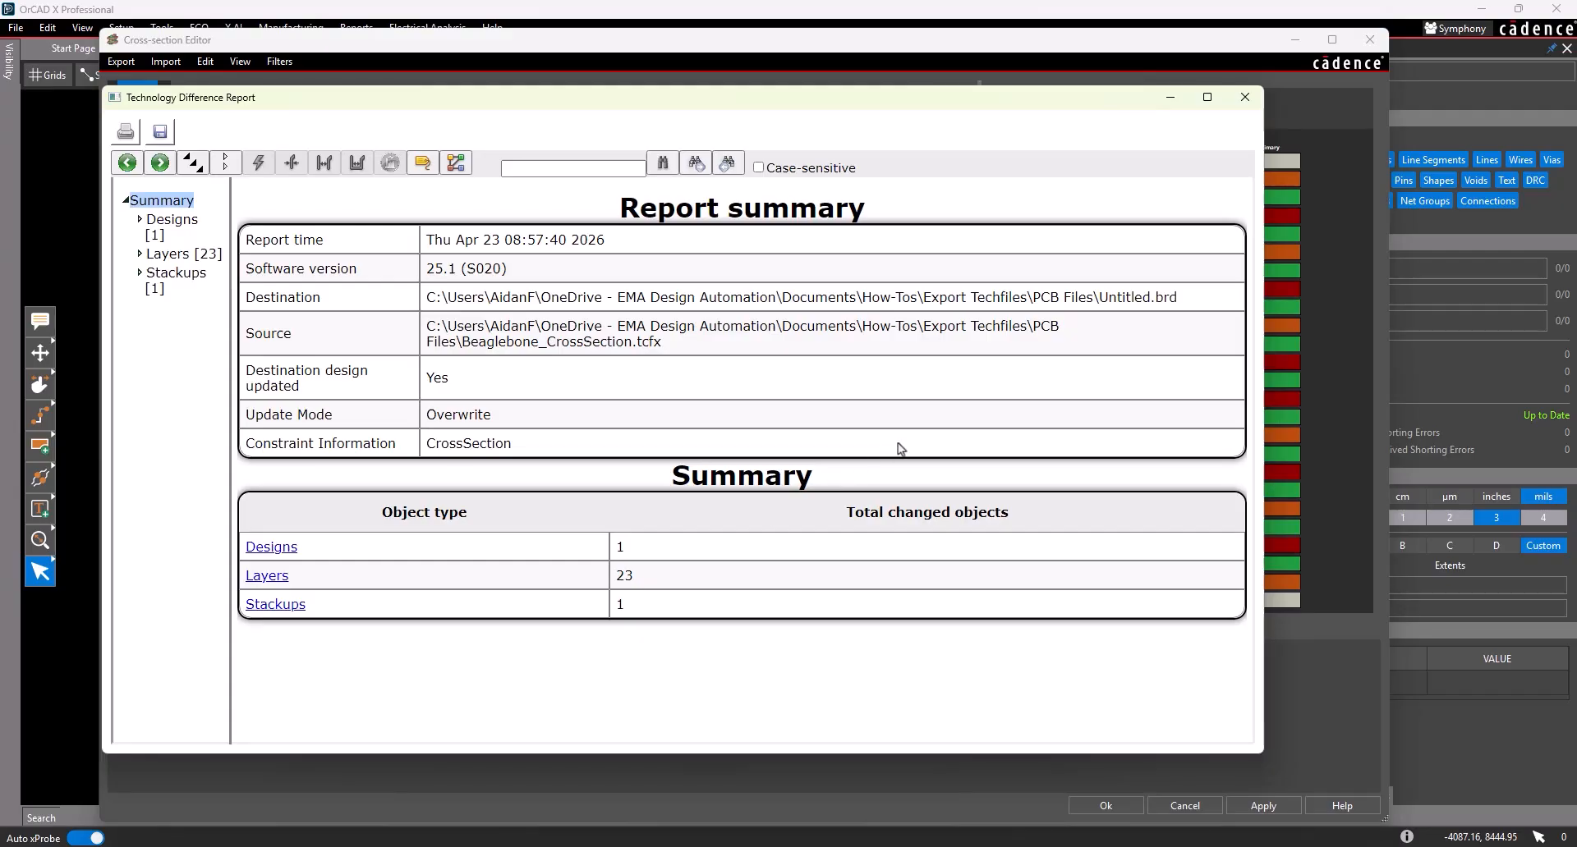
click(1244, 98)
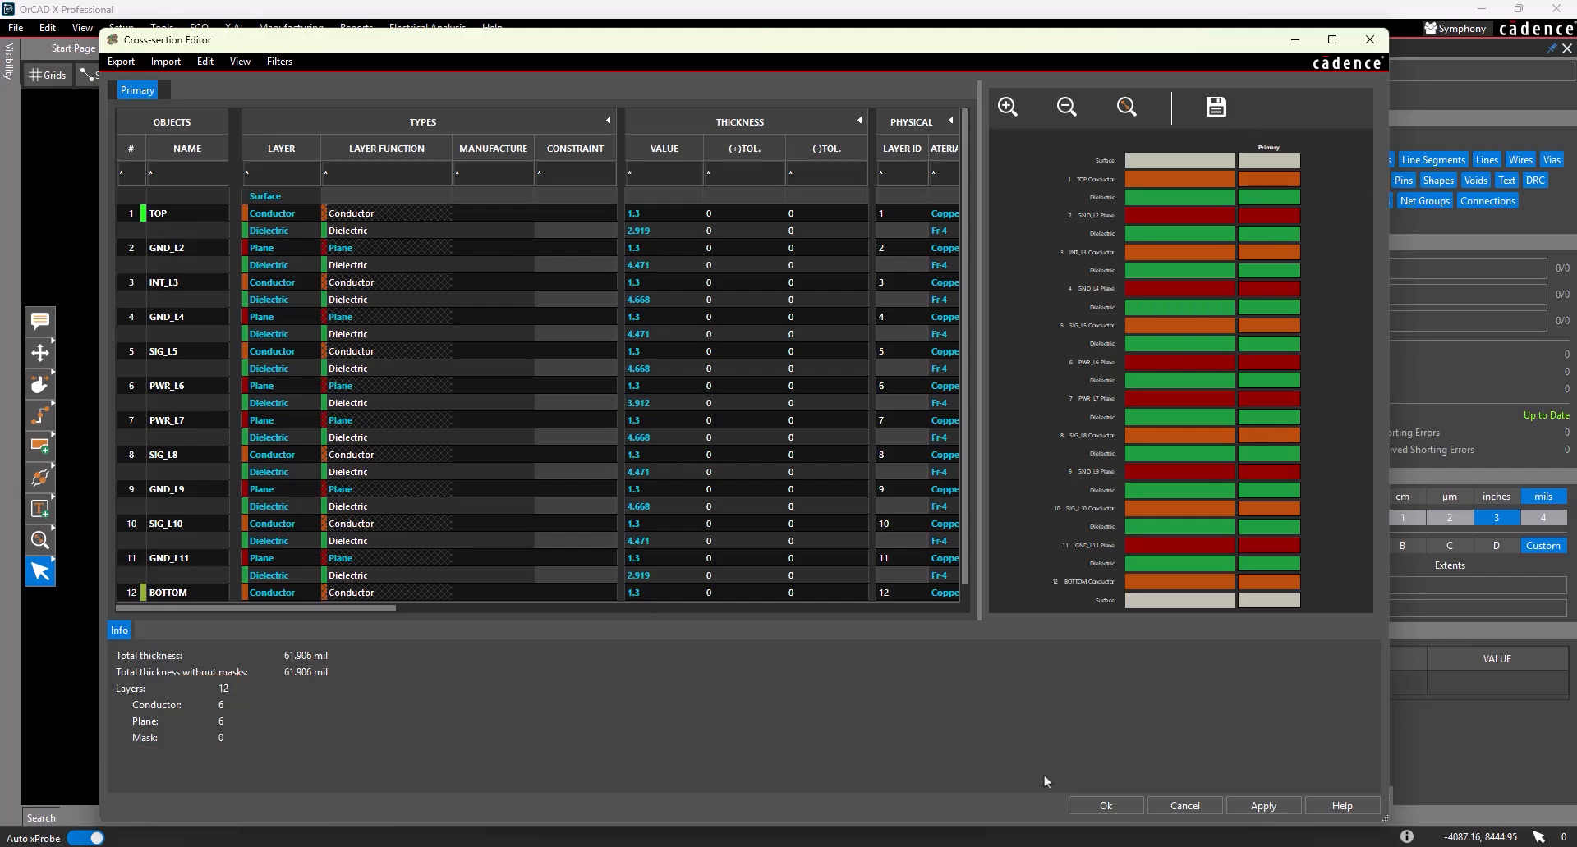
click(1092, 805)
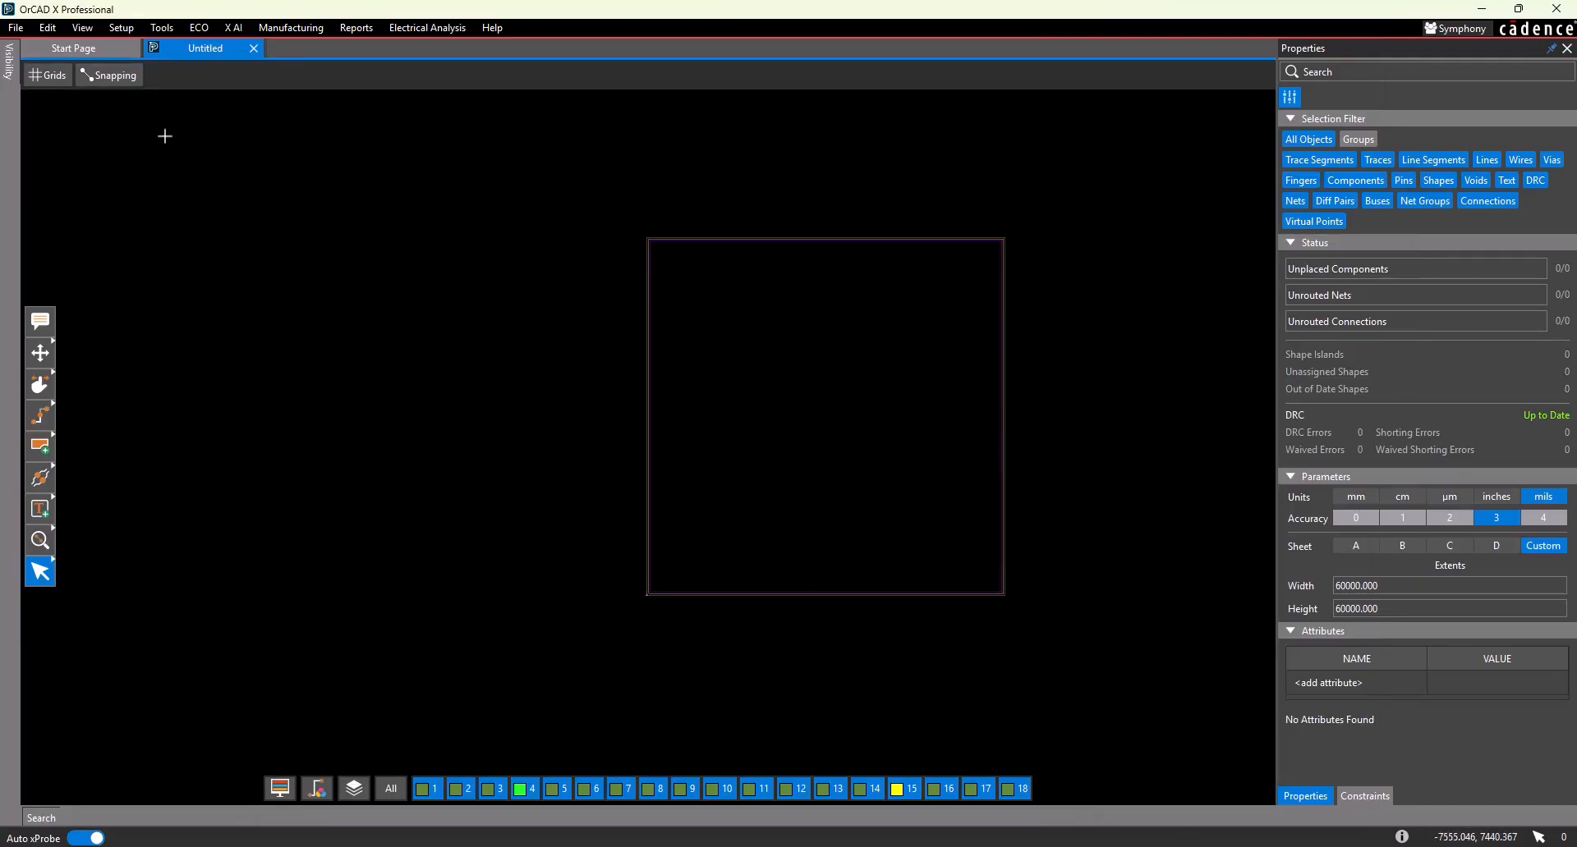
- Open TechFile_Beaglebone.brd without saving the changes to Untitled.brd
click(20, 31)
click(33, 70)
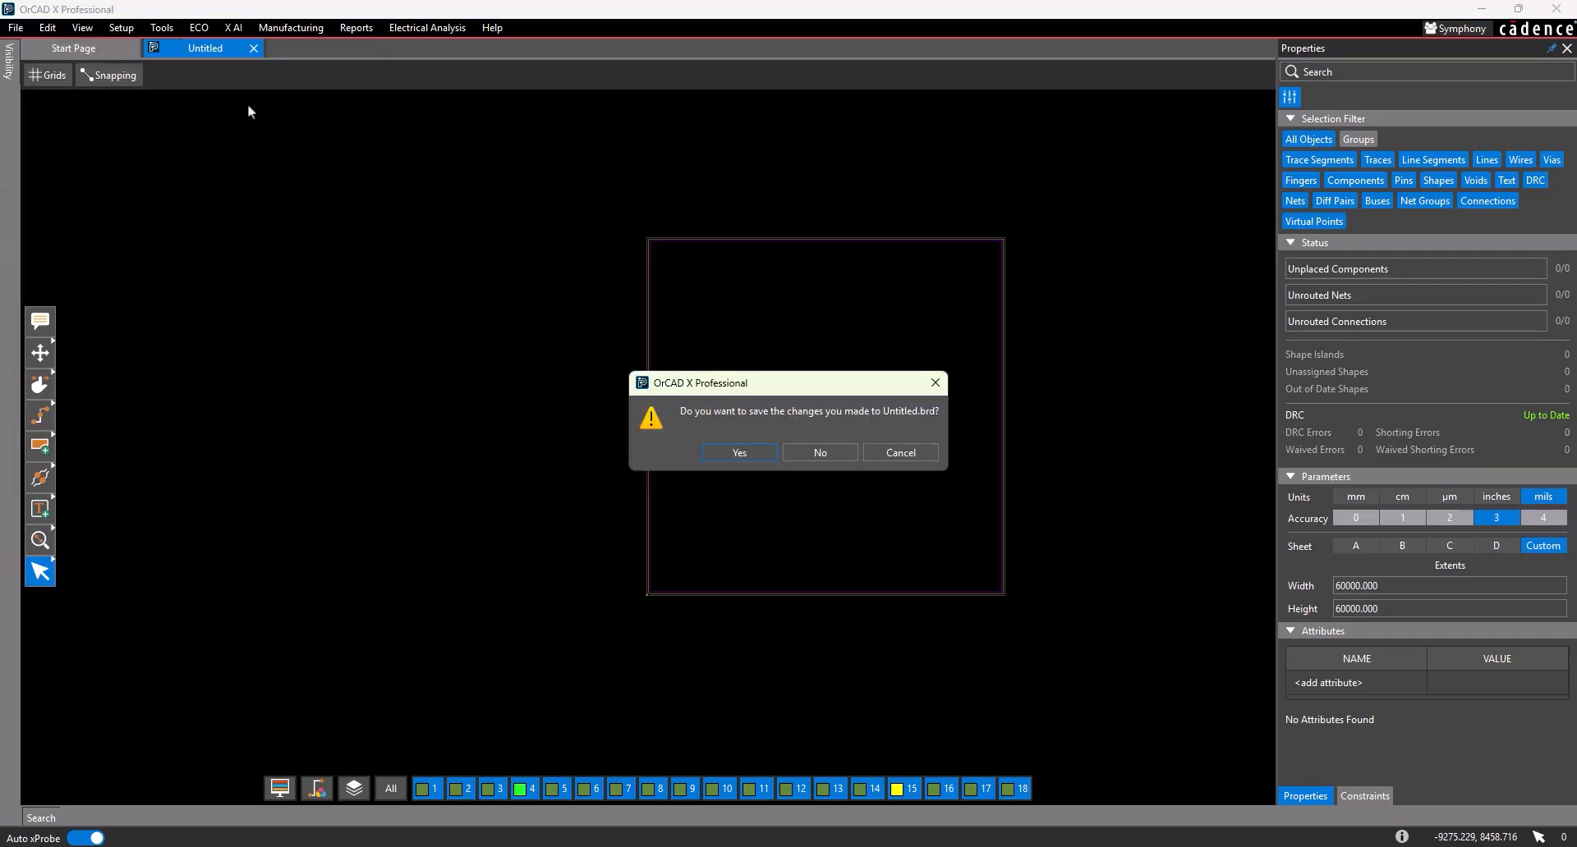
click(807, 452)
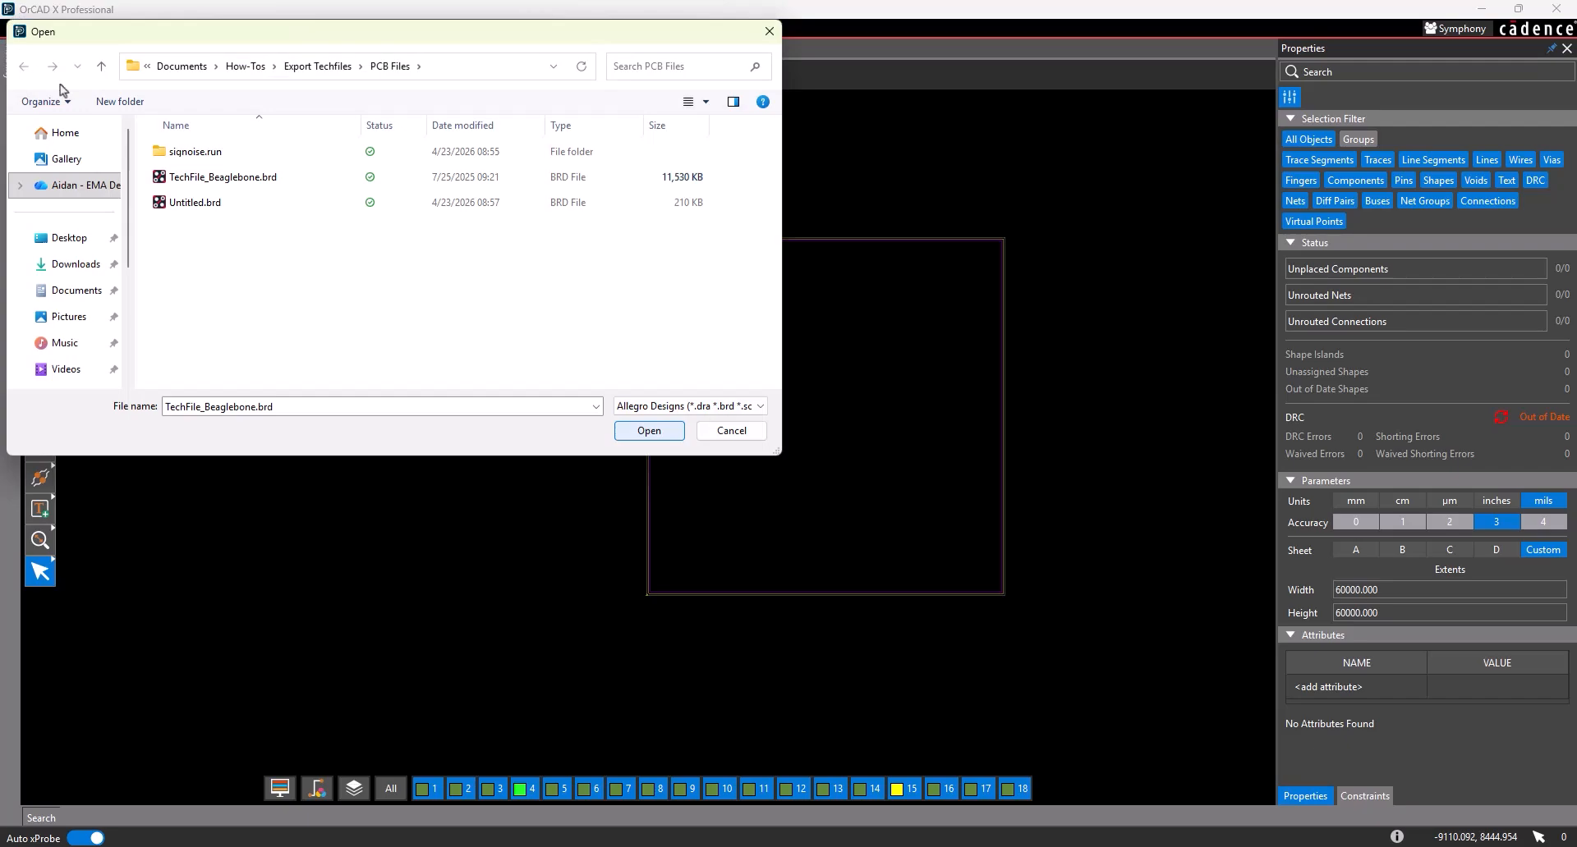
double_click(207, 177)
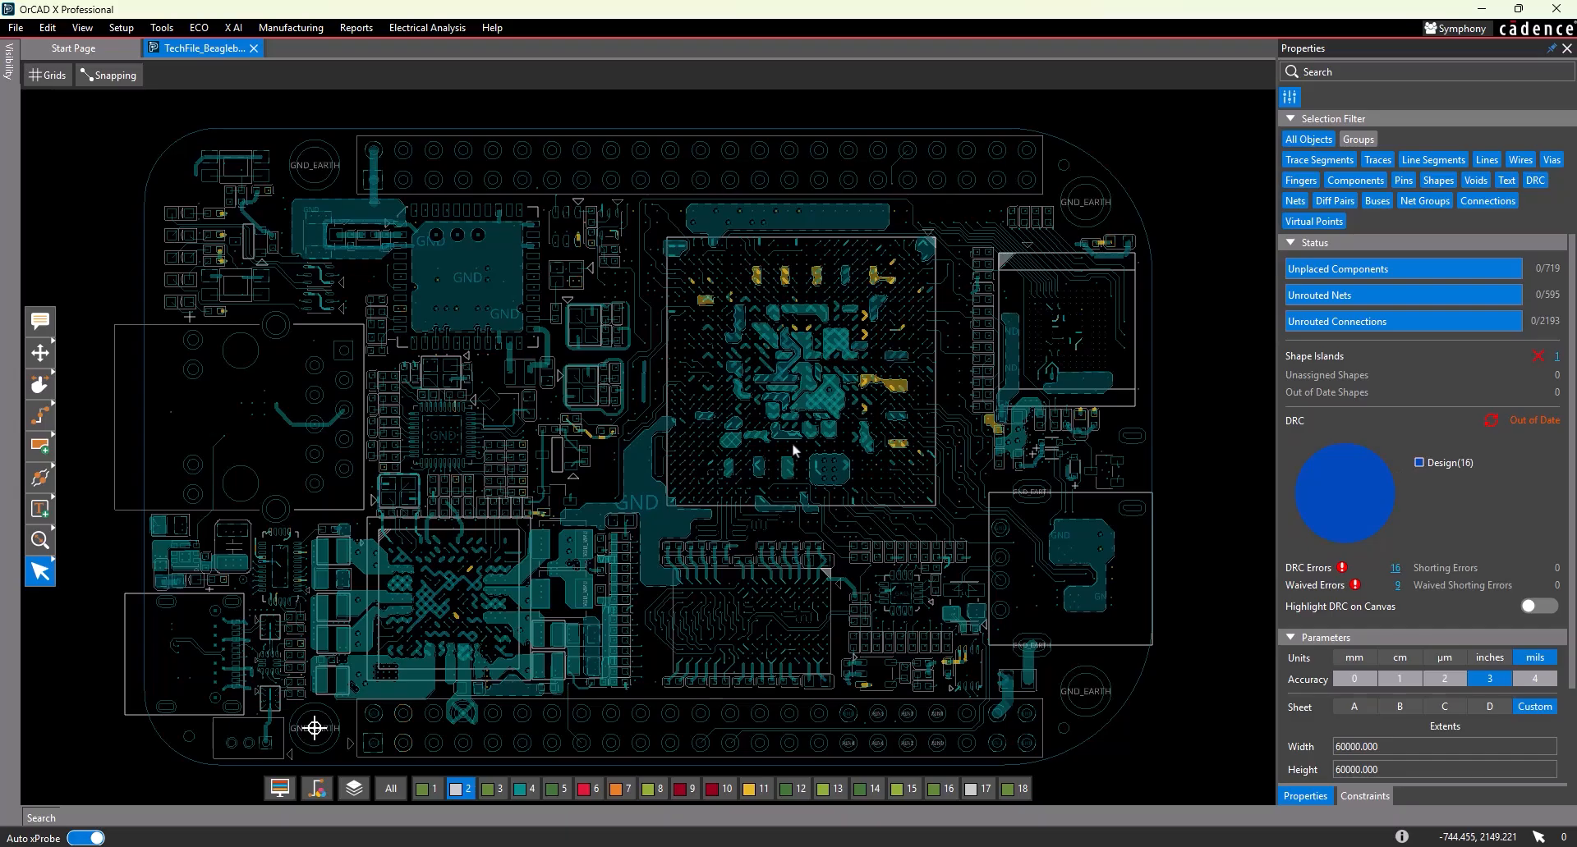
- Export the board's constraints as technology file Beaglebone_12Layer with a design-specific cross-section, then close the PCB constraints window
click(432, 28)
click(432, 51)
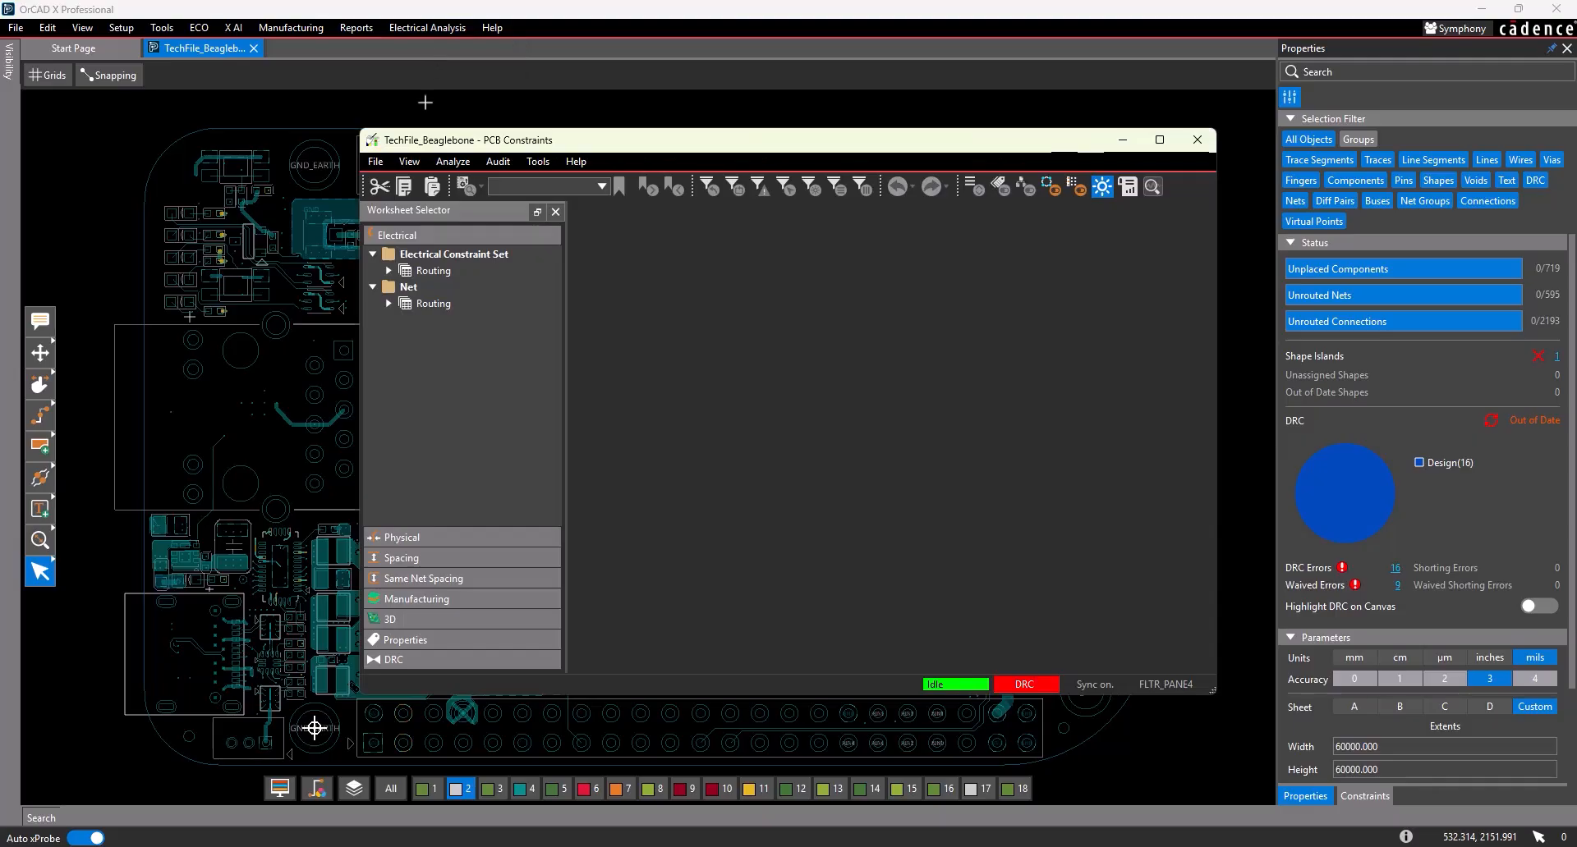
click(374, 160)
mouse_move(392, 209)
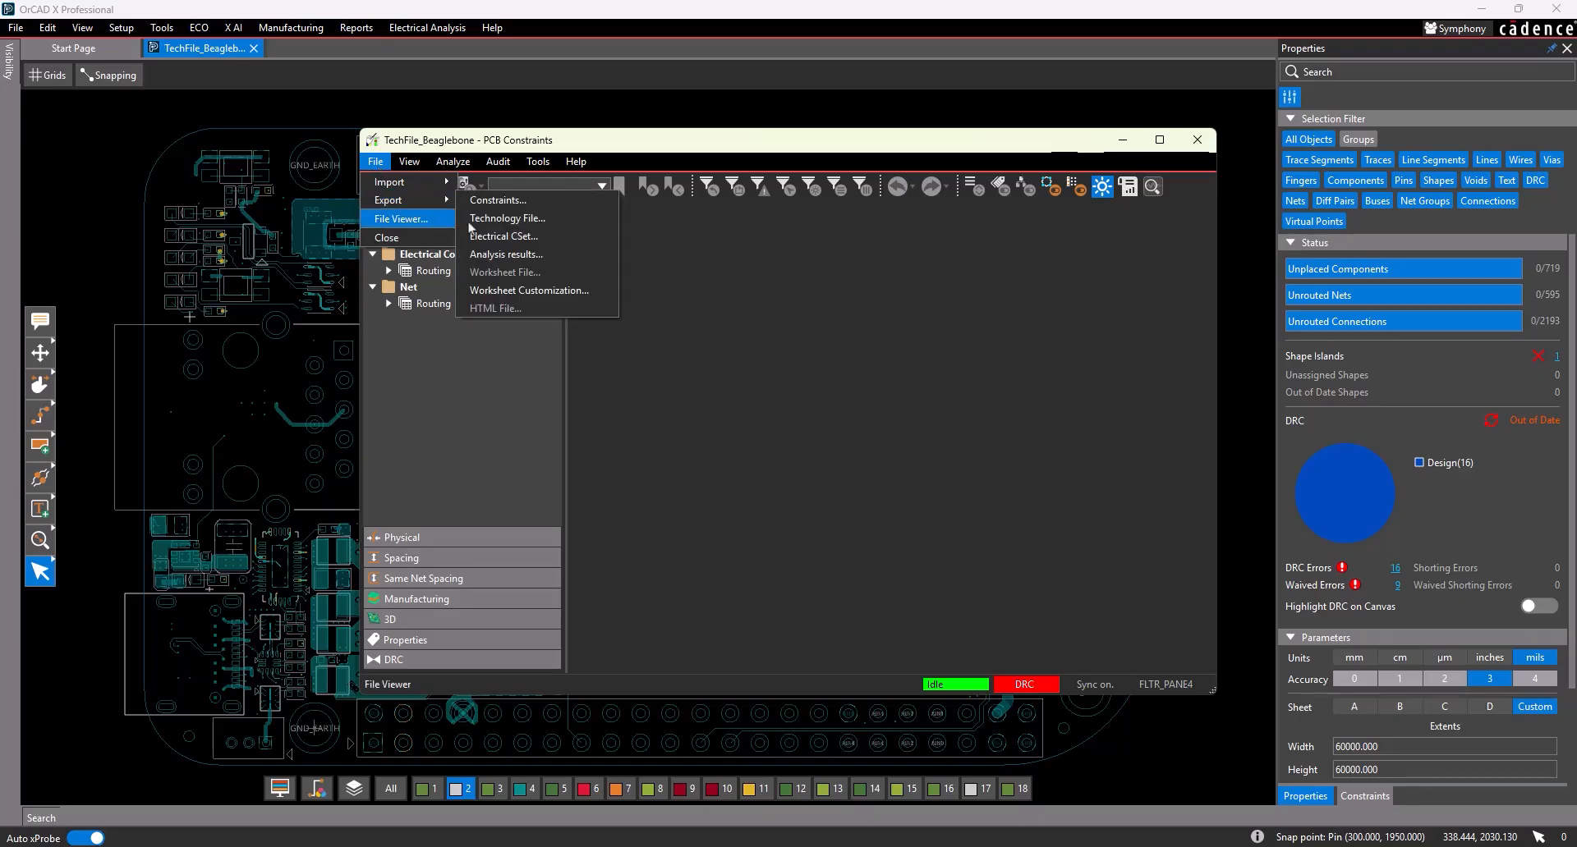
click(502, 219)
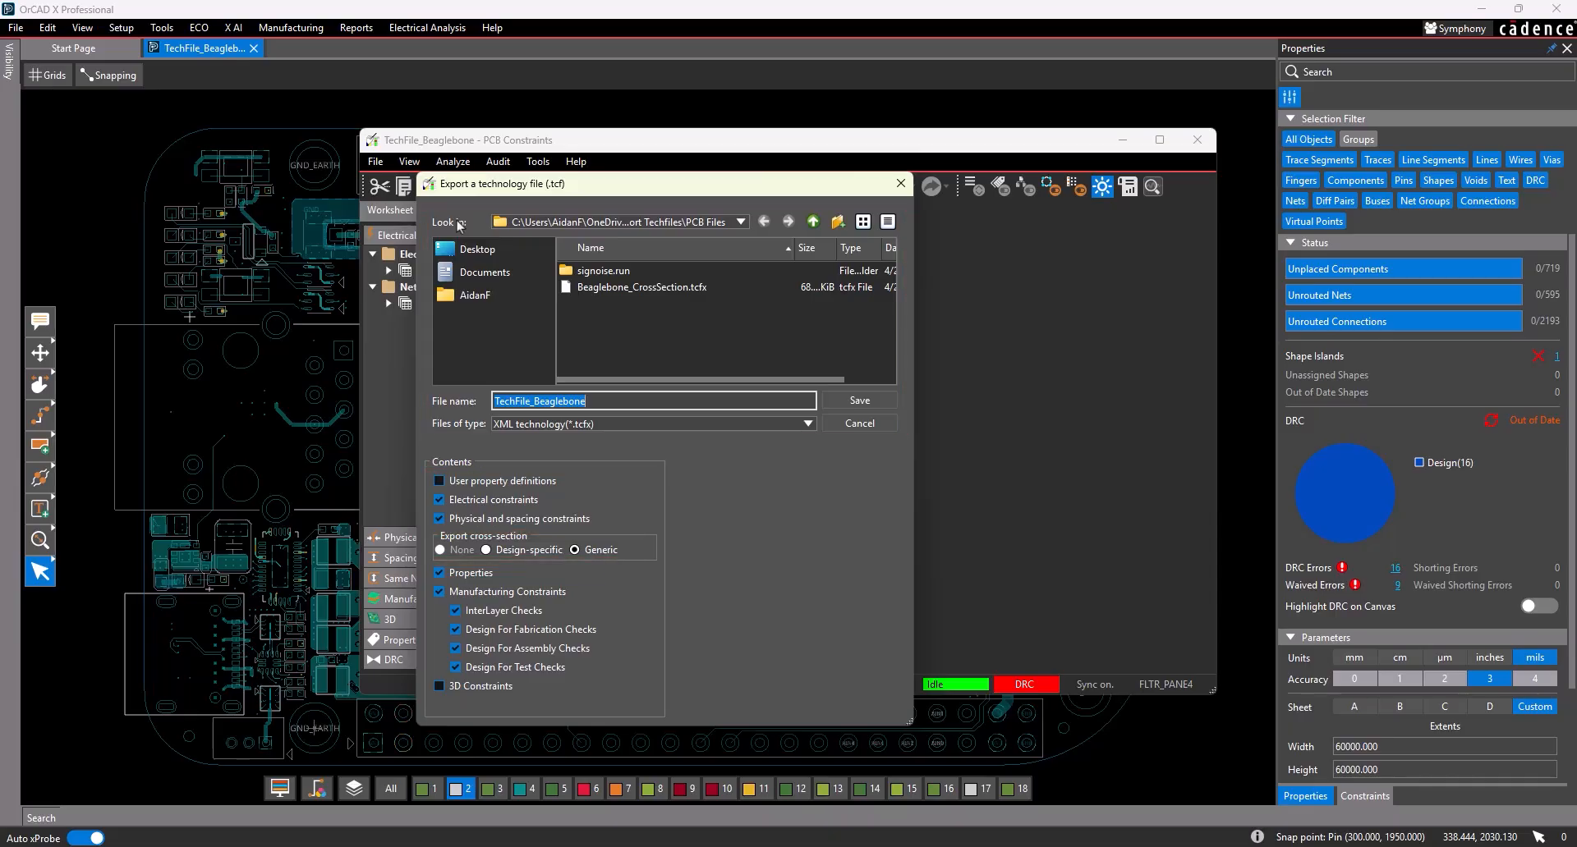
text(Beaglebone_12Layer)
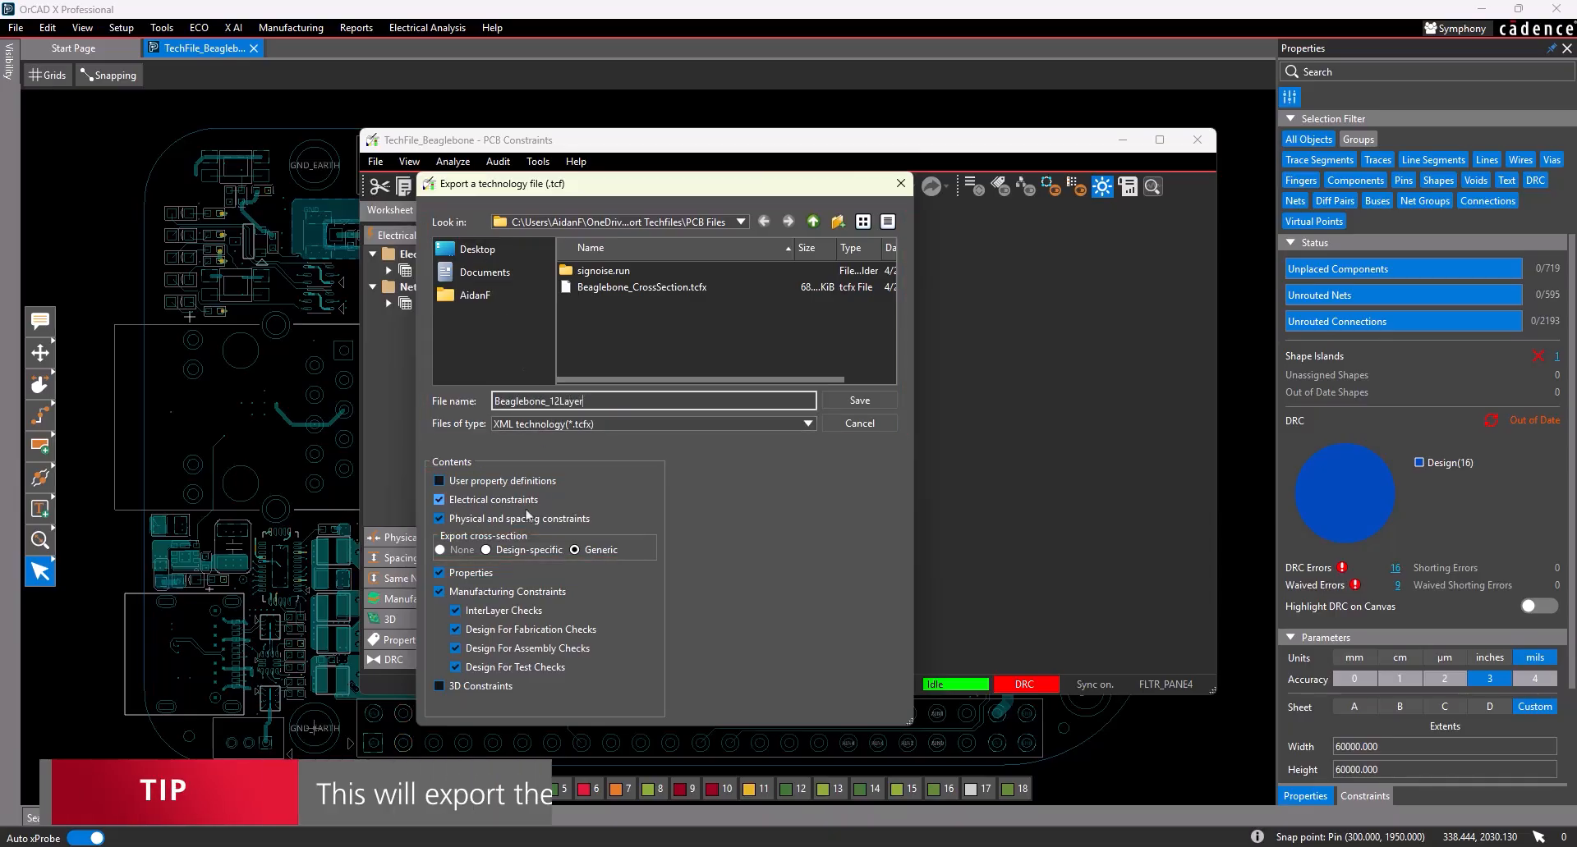
click(486, 550)
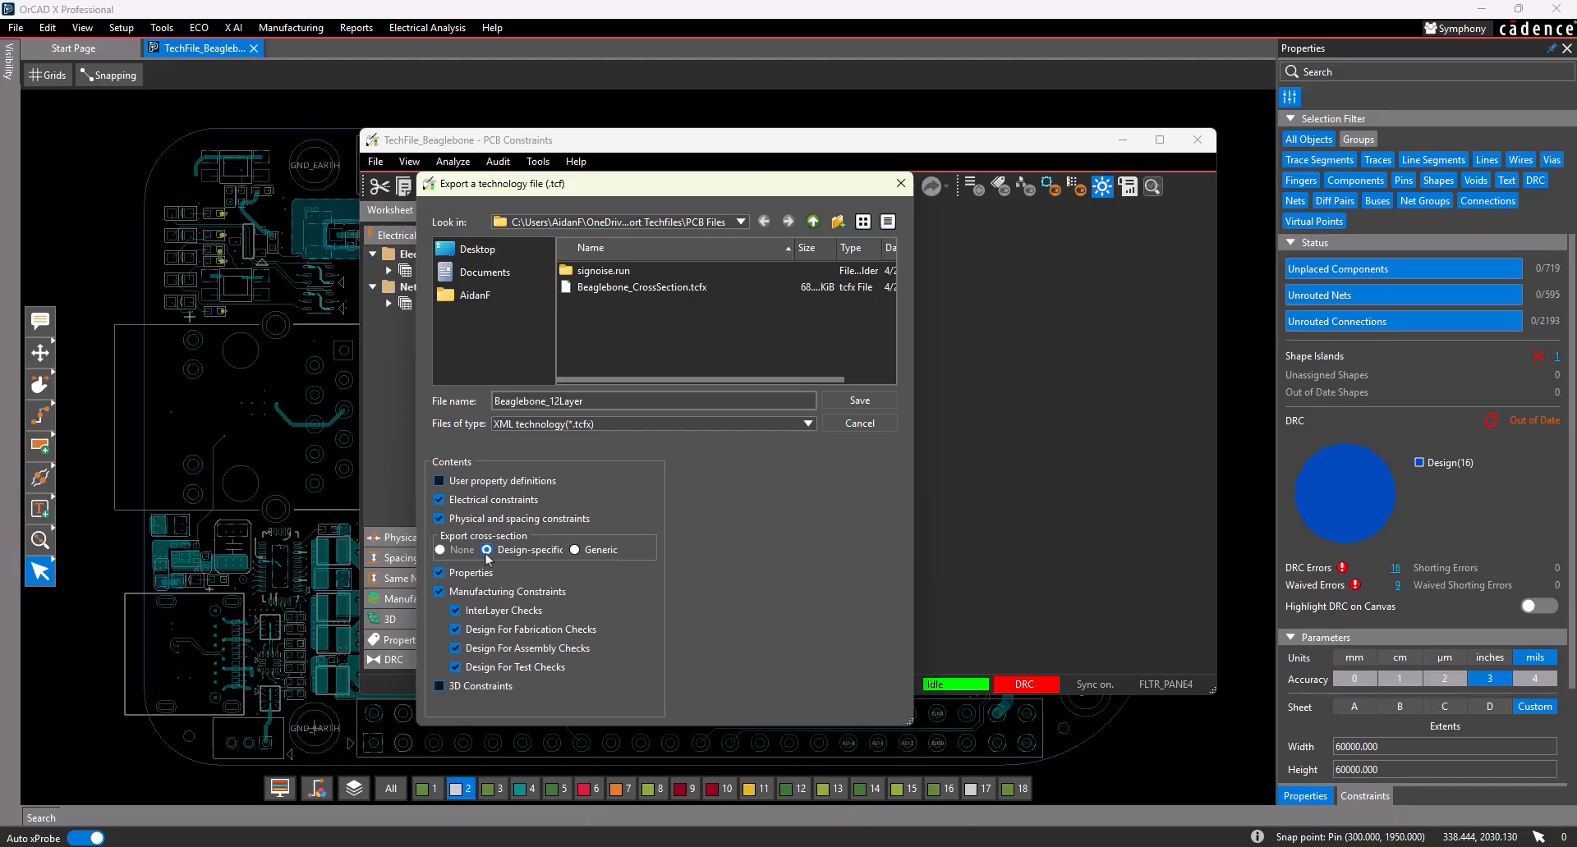
click(856, 402)
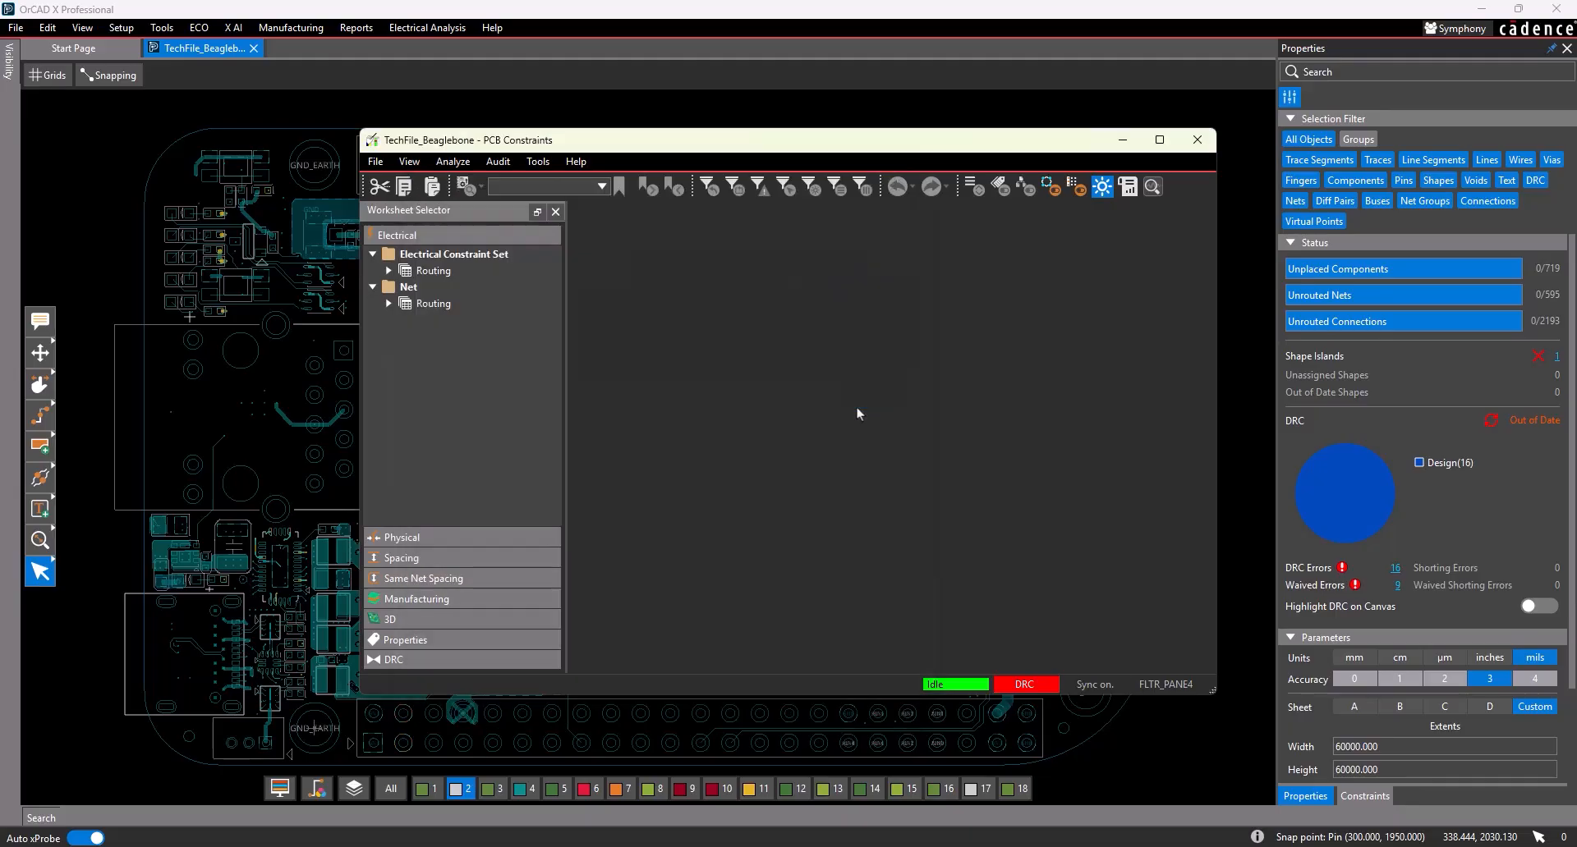
click(1203, 139)
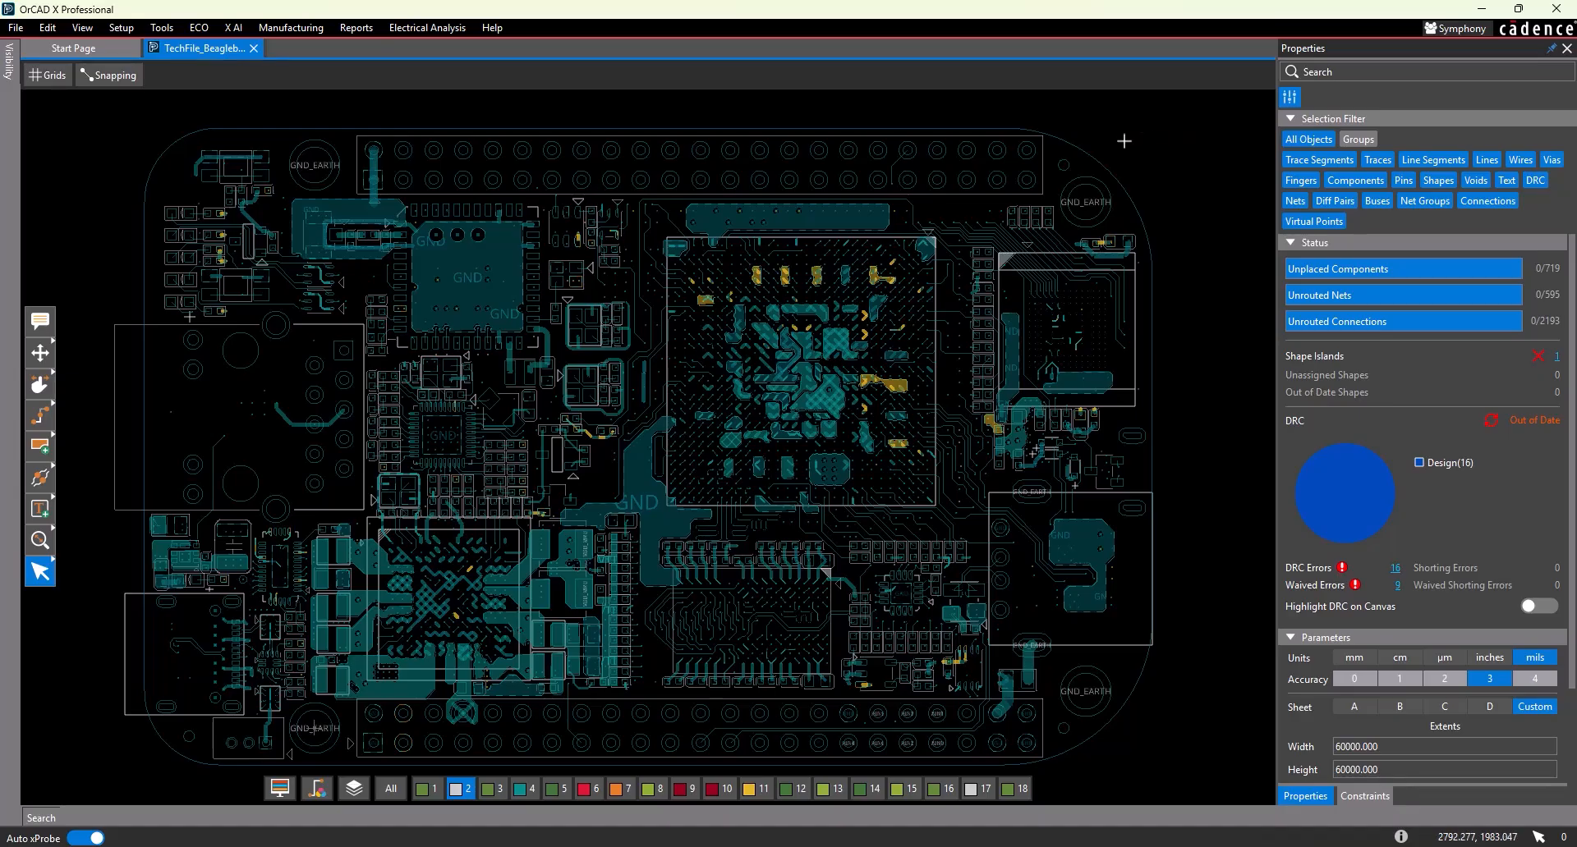
- Create another new board, discarding the changes to TechFile_Beaglebone.brd
click(16, 27)
mouse_move(24, 48)
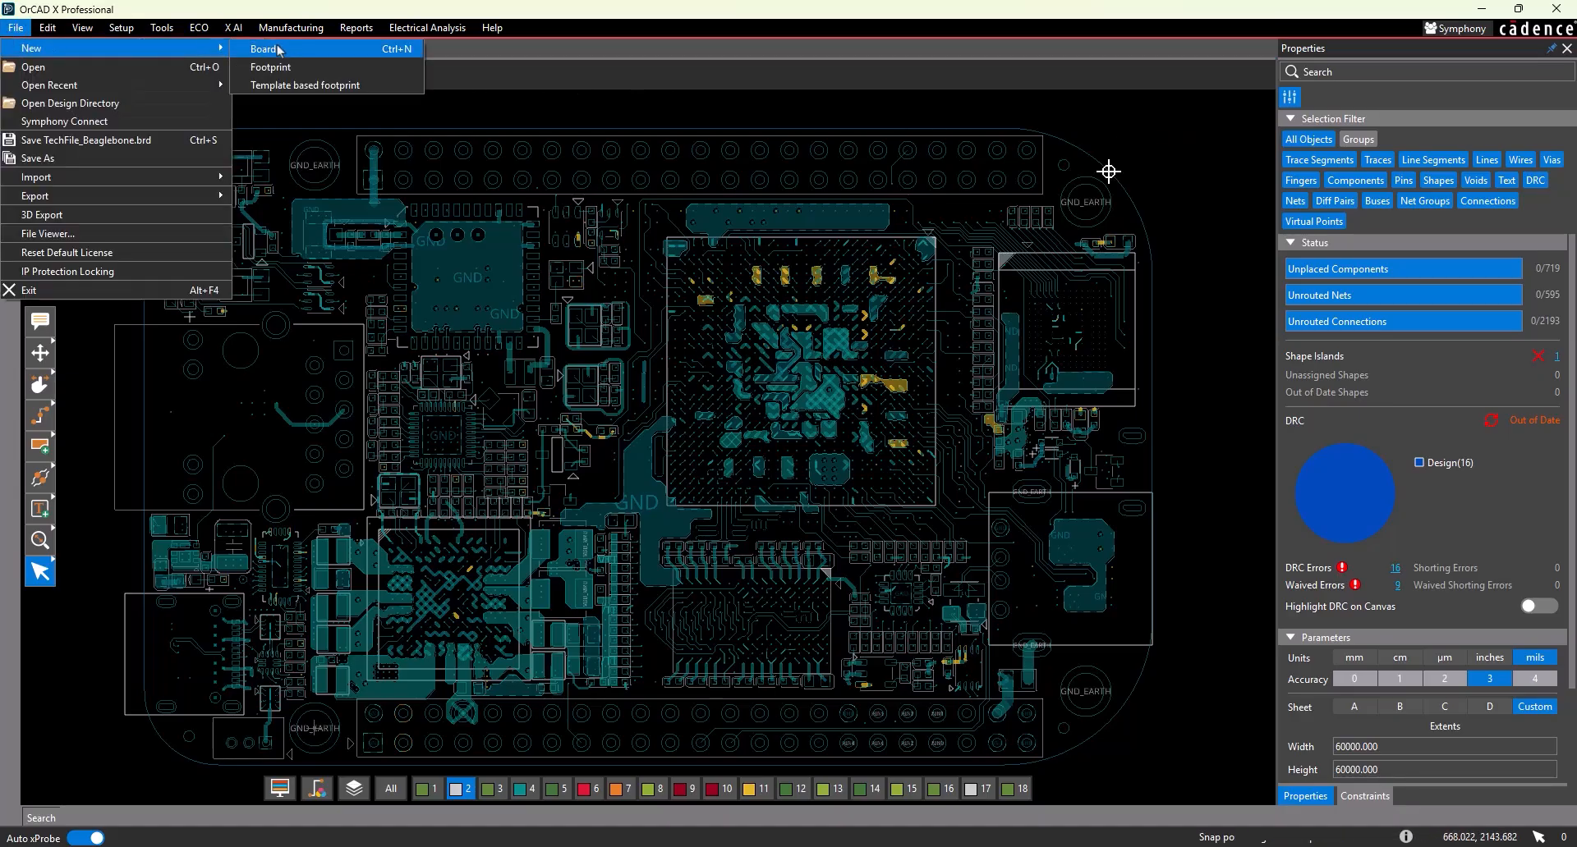
click(300, 50)
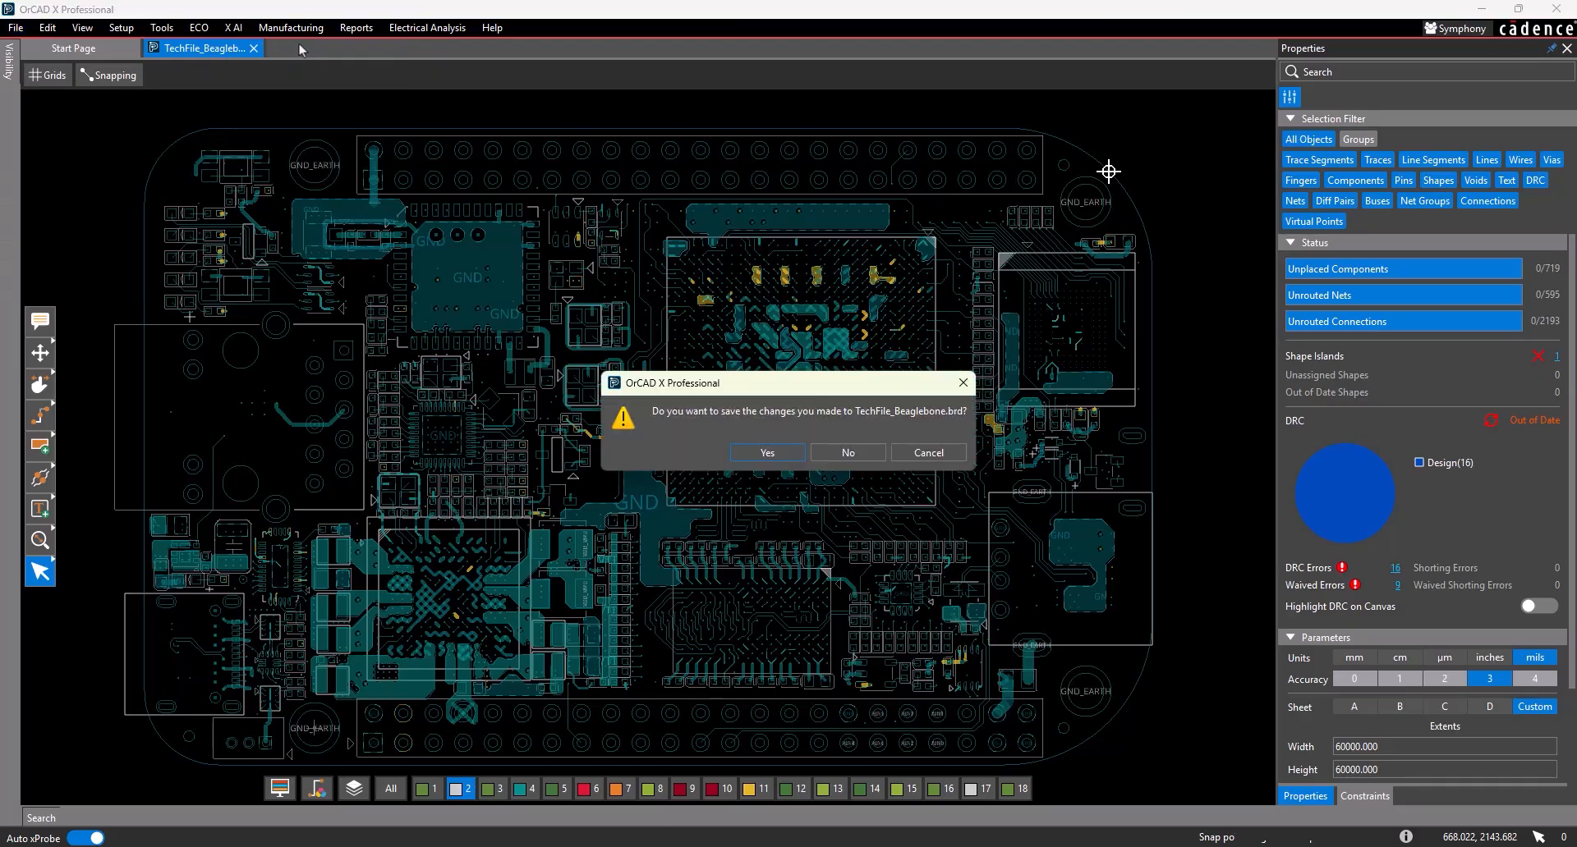
click(827, 453)
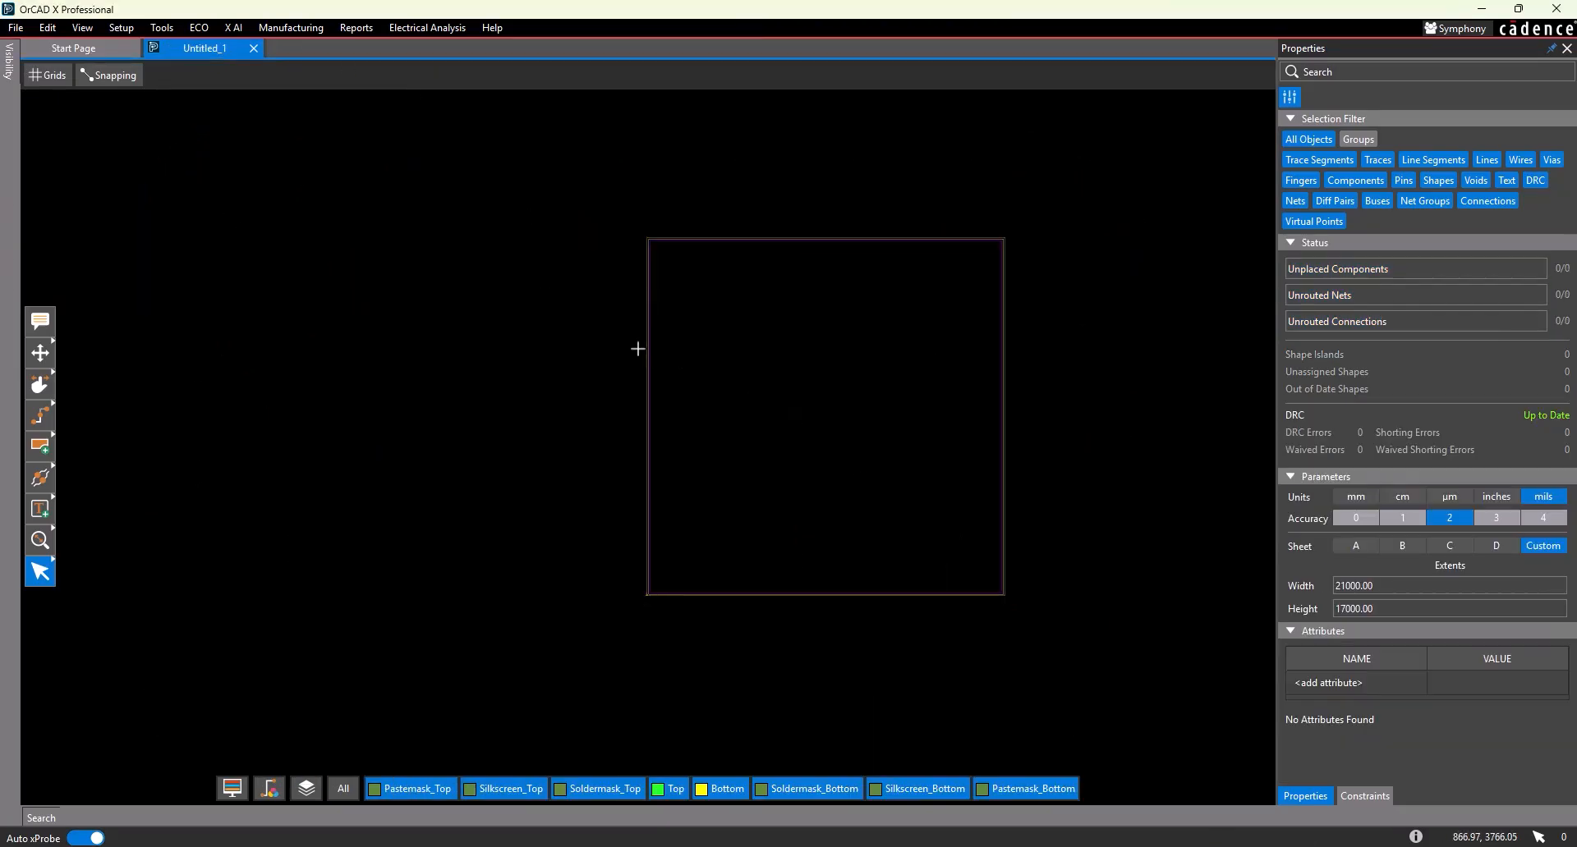
- Import technology file Beaglebone_12Layer.tcfx into the new board's constraints in Overwrite mode, then review and close the difference report
click(401, 29)
click(401, 46)
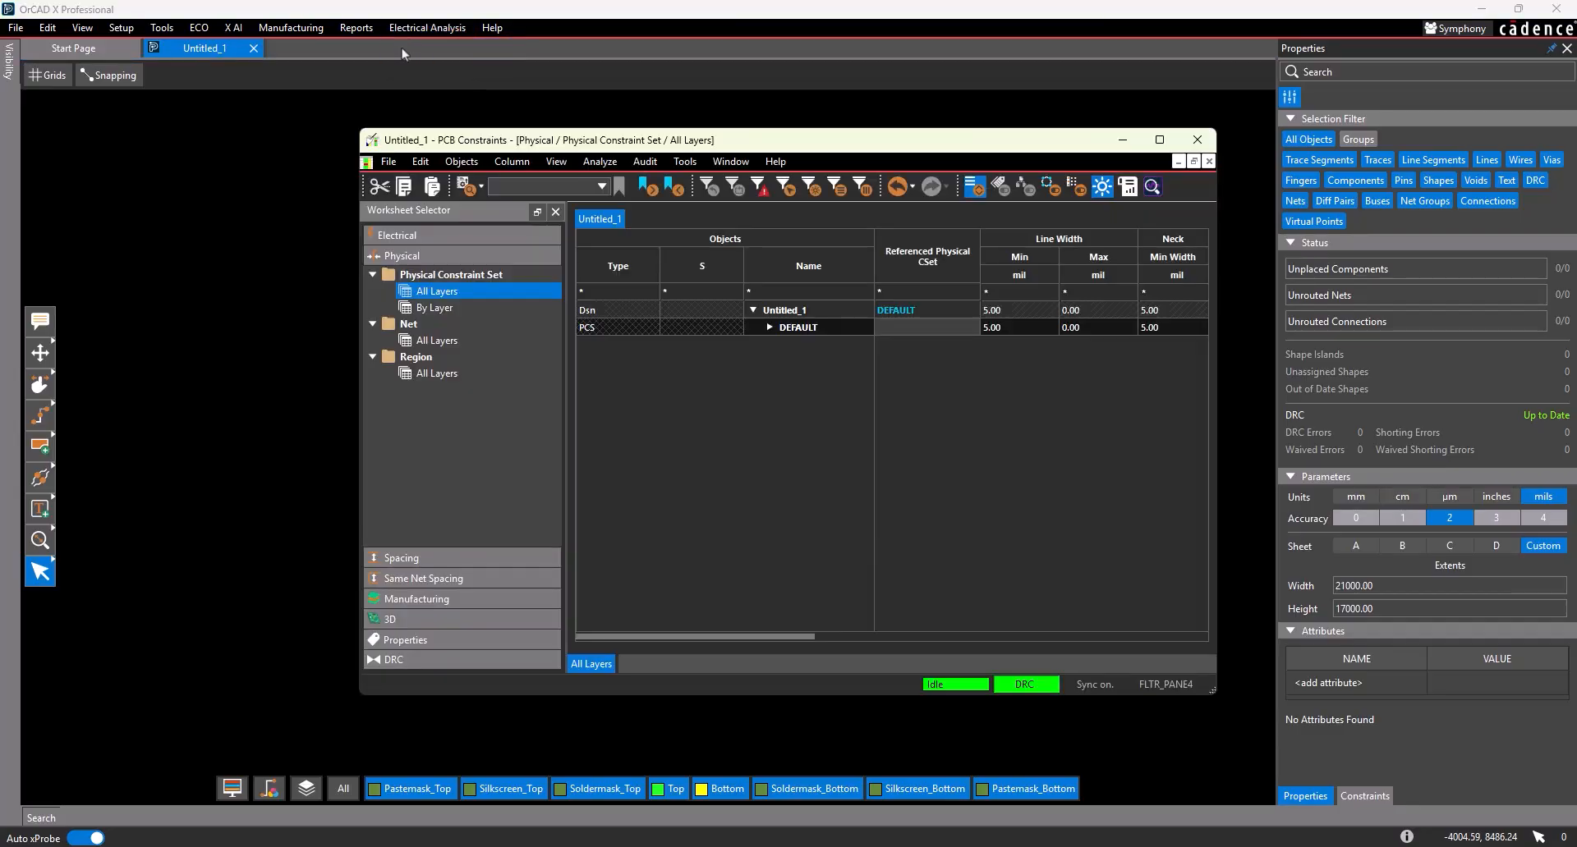
click(387, 162)
mouse_move(408, 184)
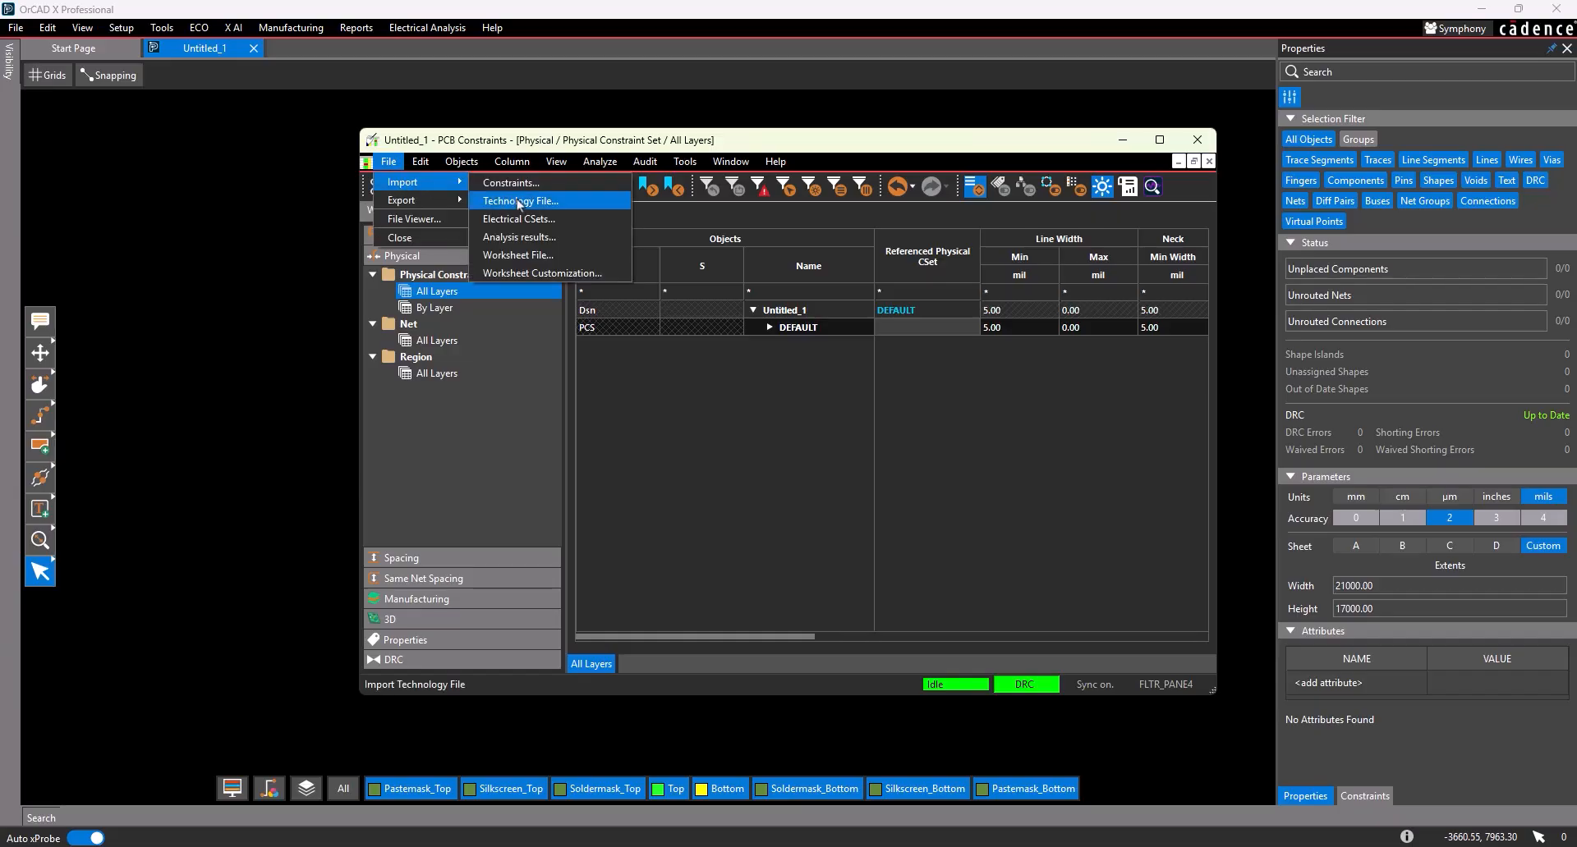
click(519, 205)
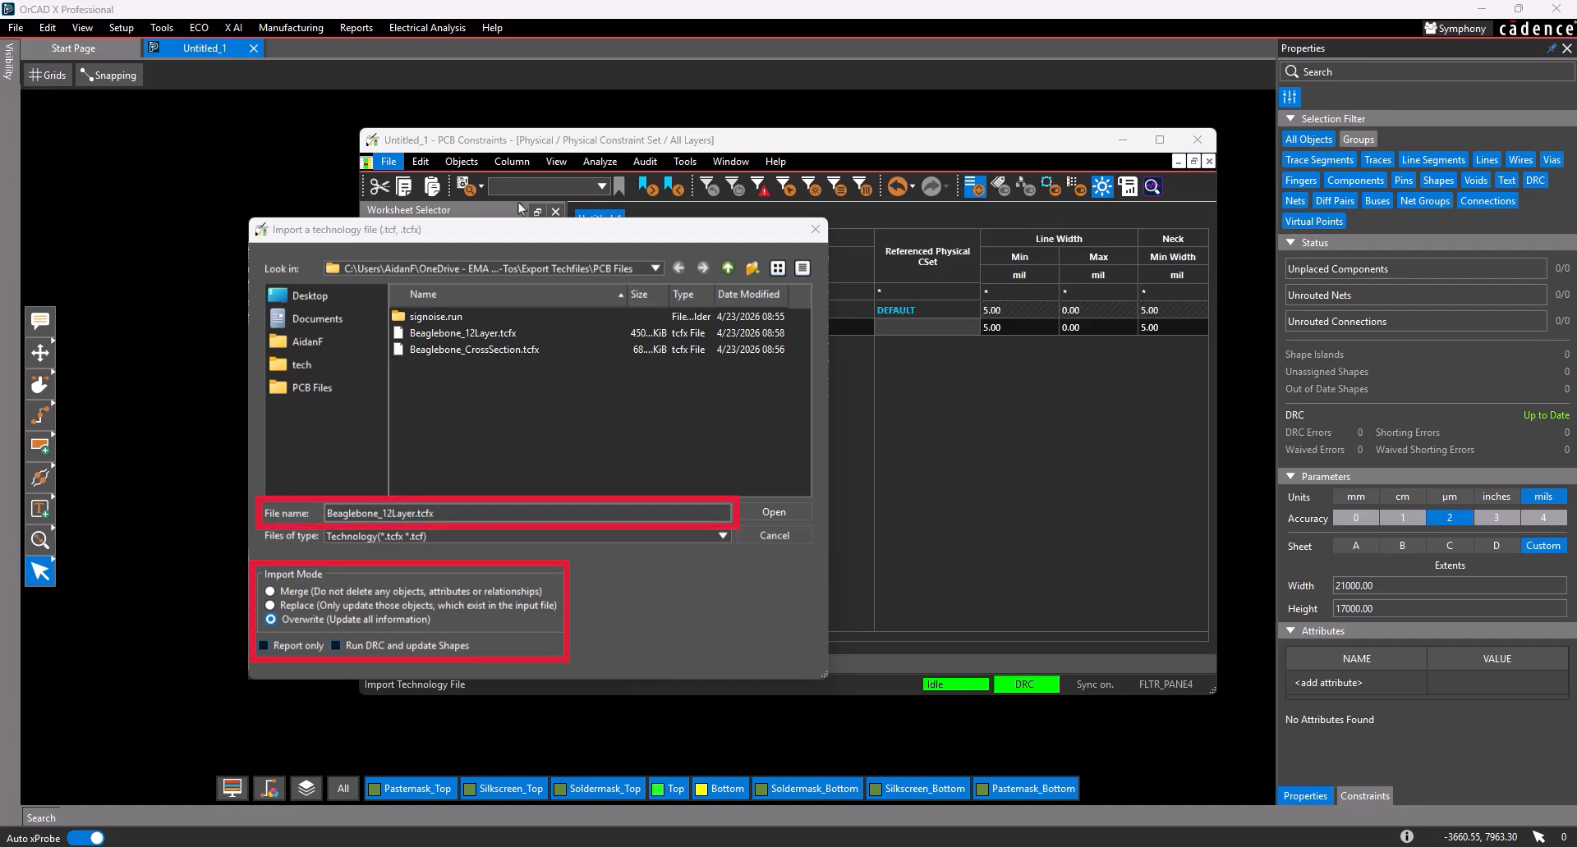
click(504, 332)
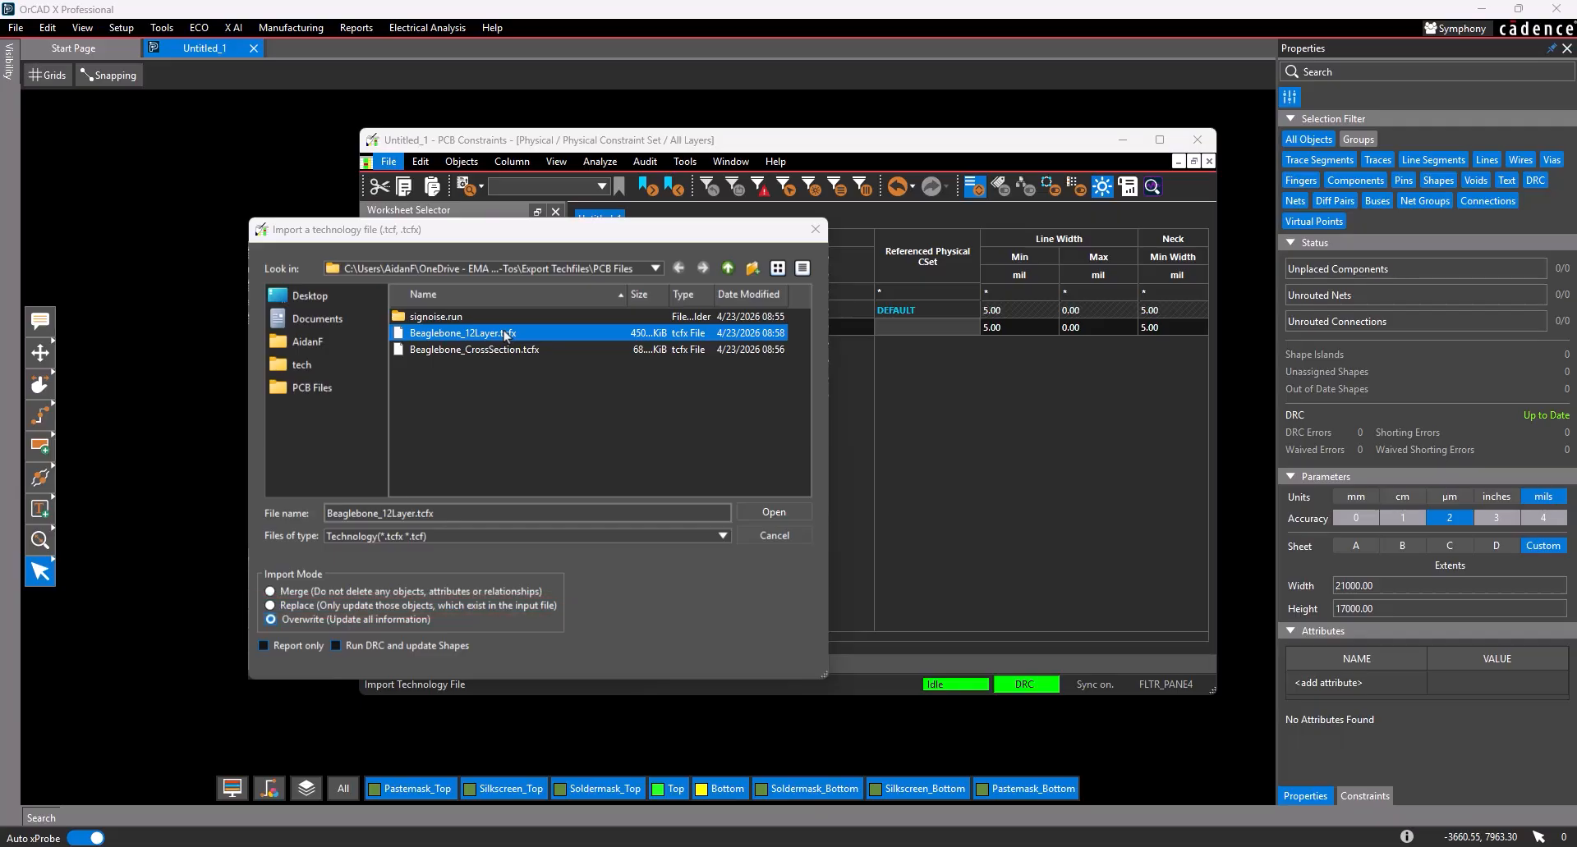
click(767, 513)
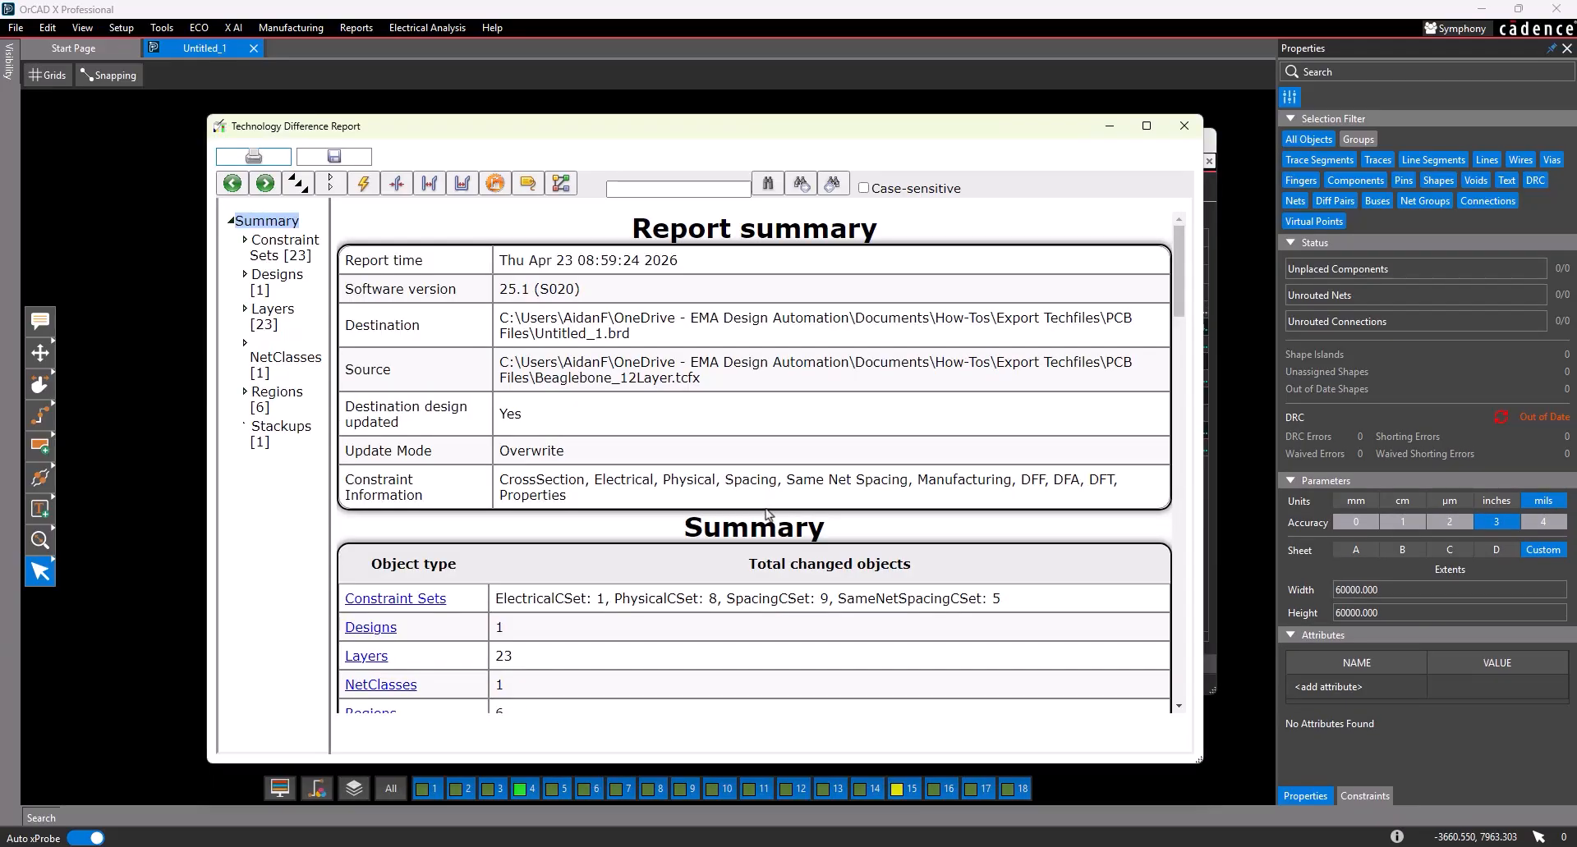
scroll(765, 514, down, 8)
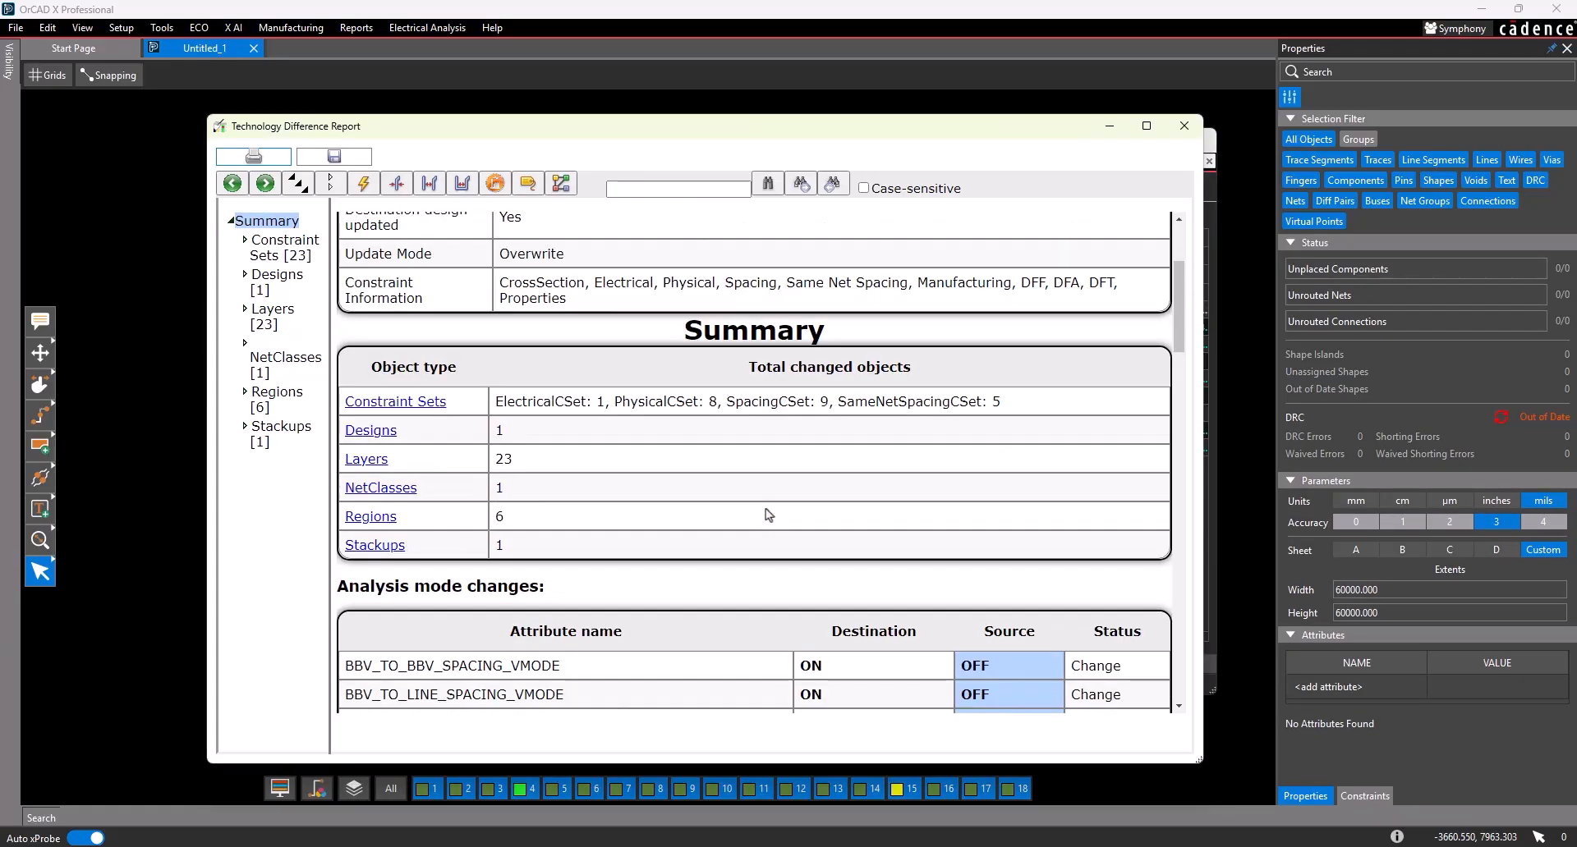
scroll(766, 514, up, 8)
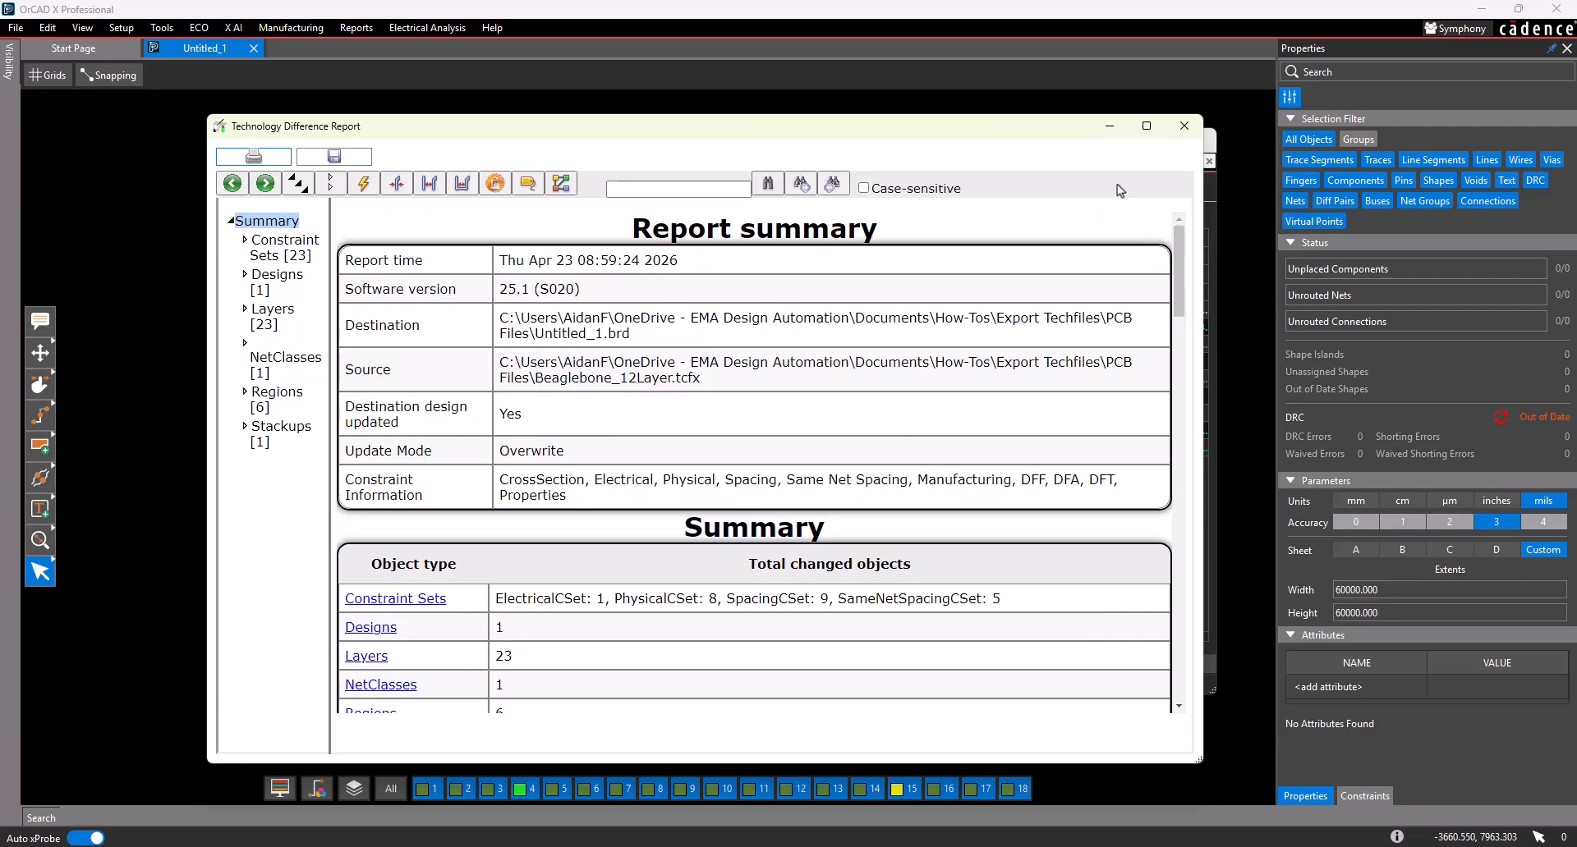
click(1184, 127)
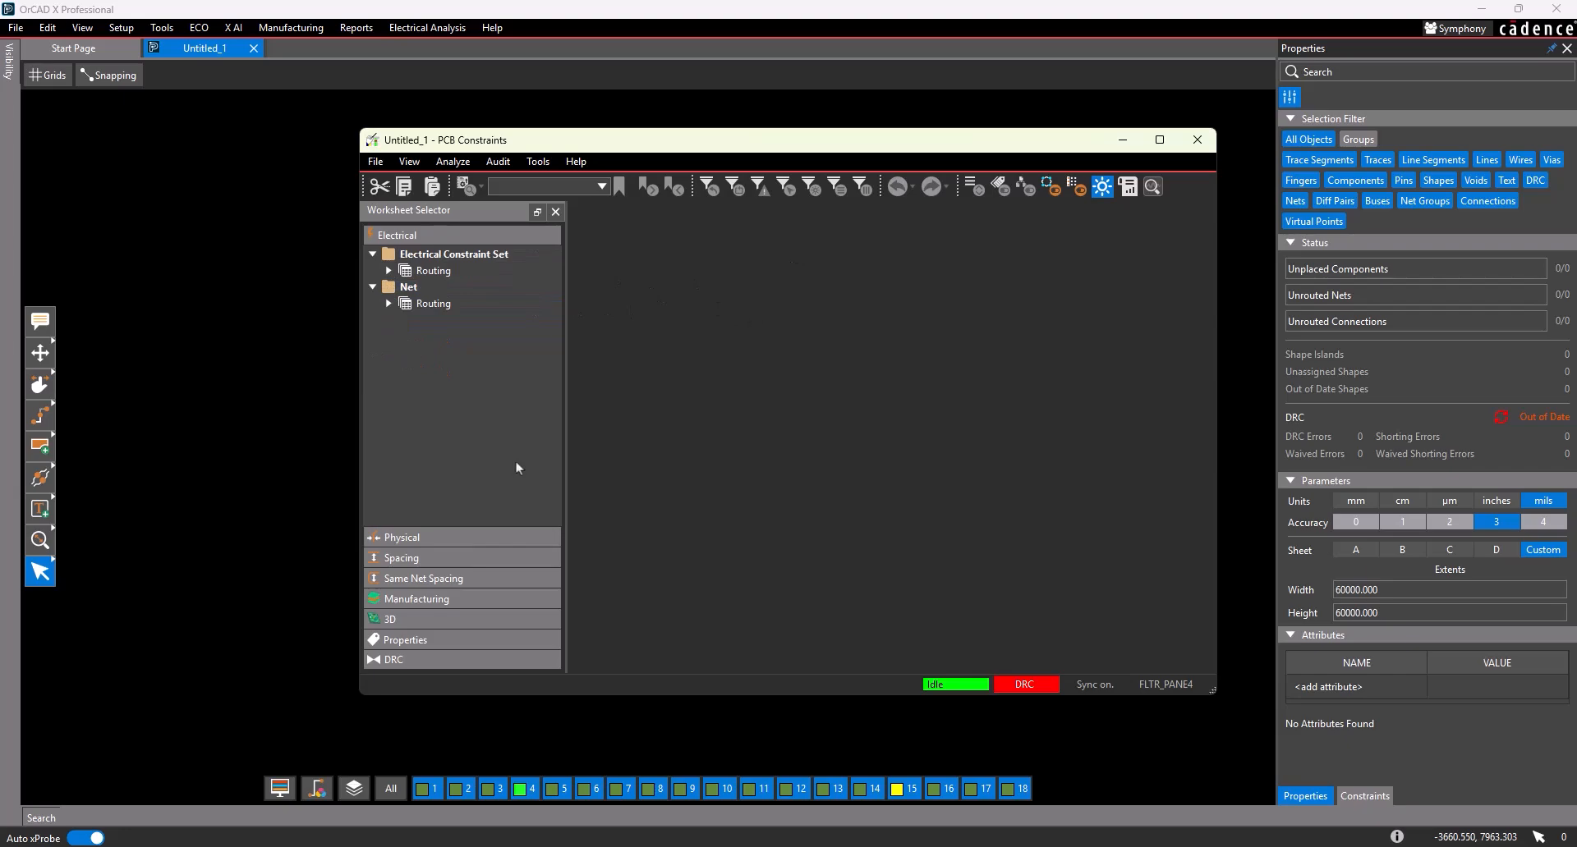
- Examine the imported physical constraint sets for all layers, then close the PCB constraints window
click(436, 537)
click(529, 290)
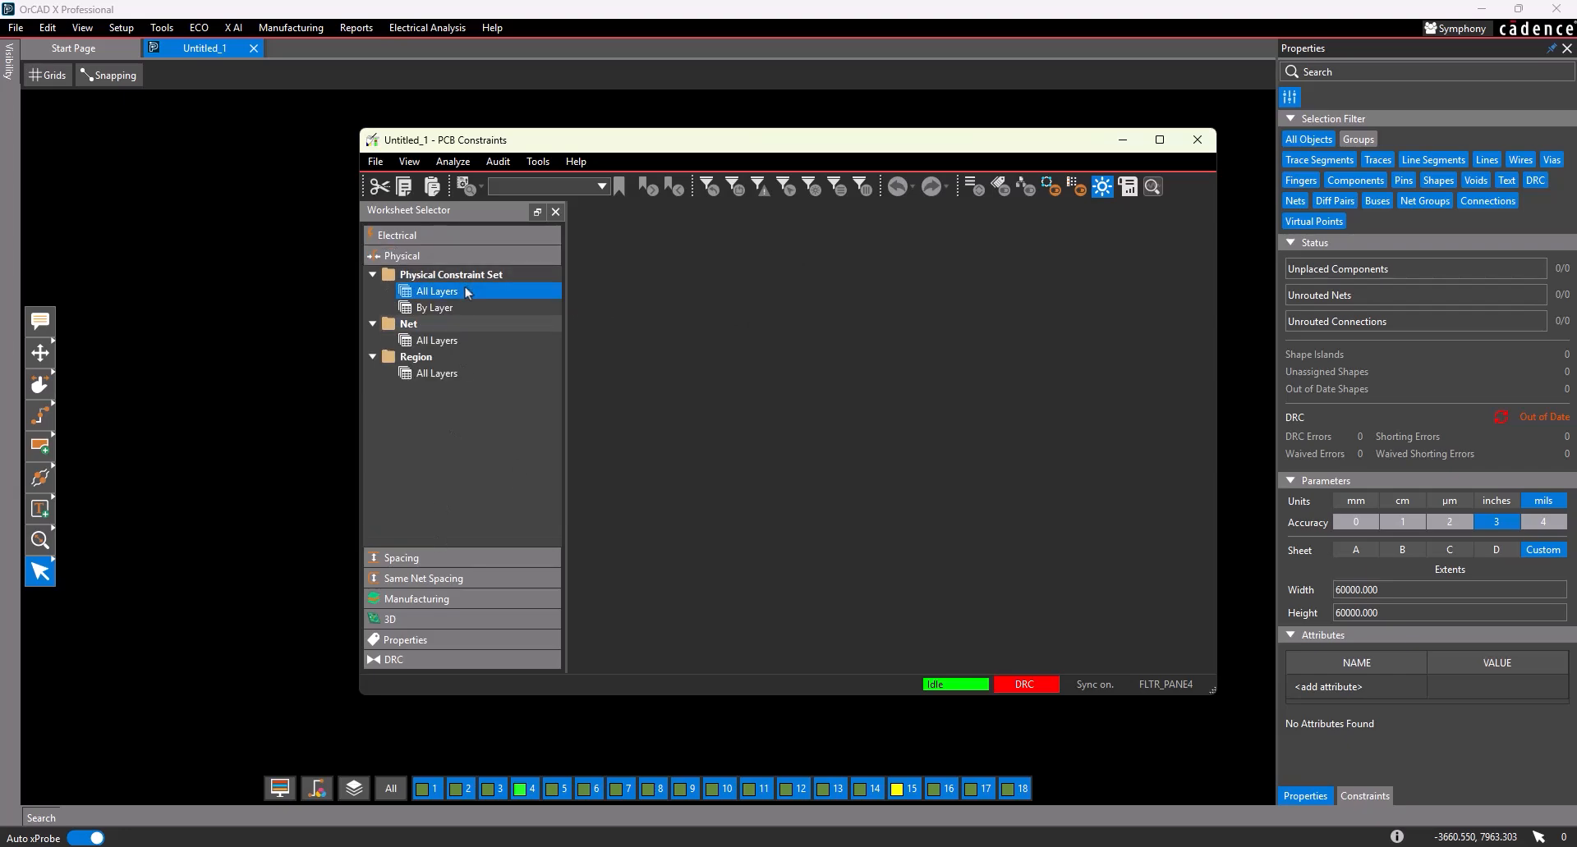
drag(731, 636, 702, 661)
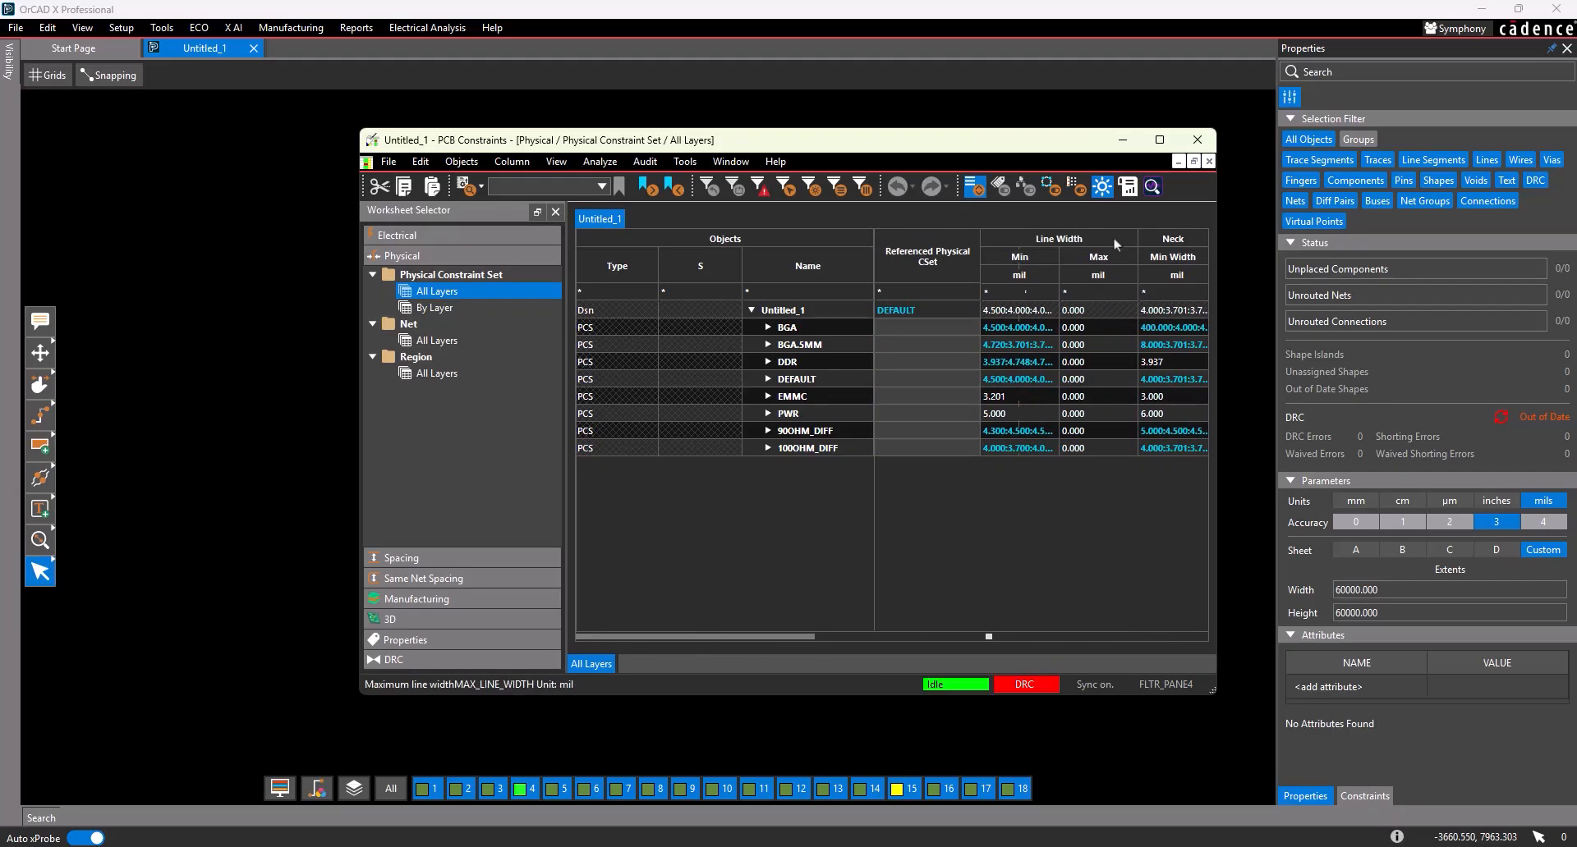
click(1197, 139)
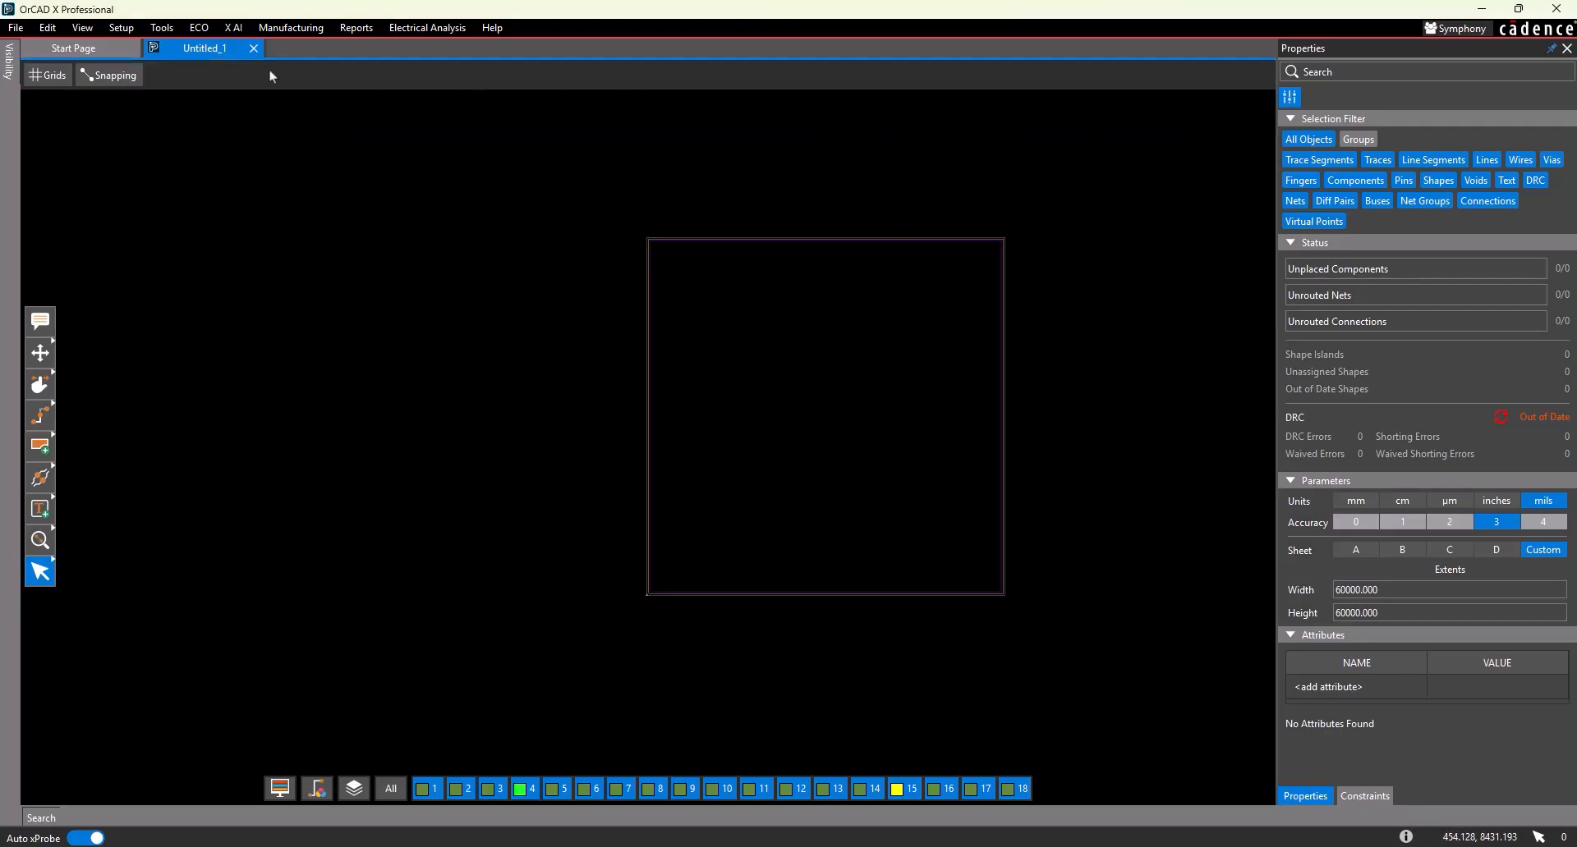
- Examine the board's imported layer stackup in the Cross-section Editor, then close the editor
click(162, 27)
click(163, 50)
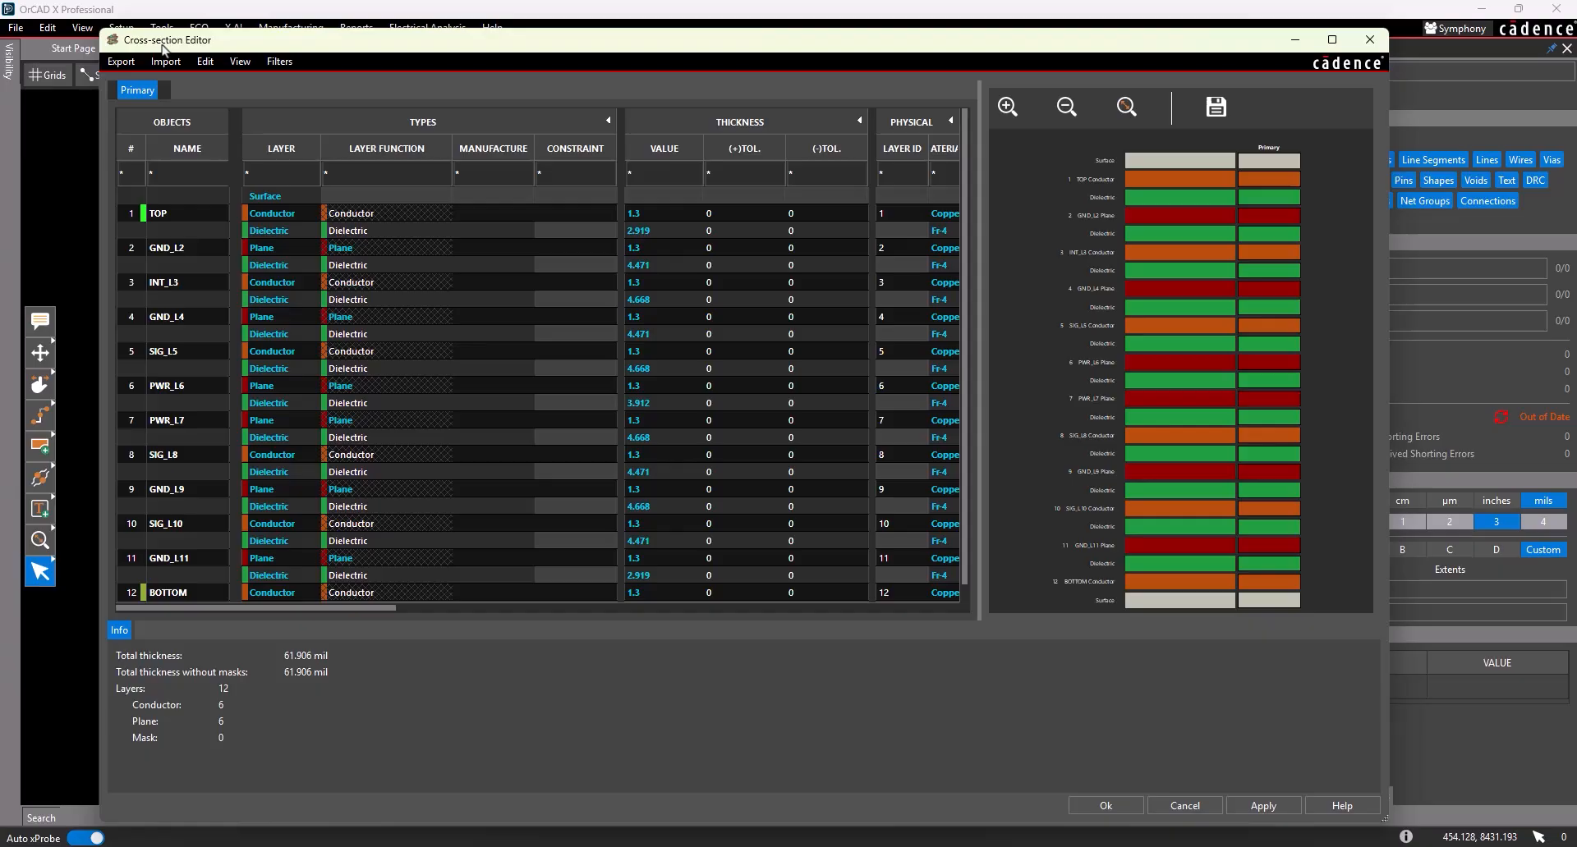
click(1370, 45)
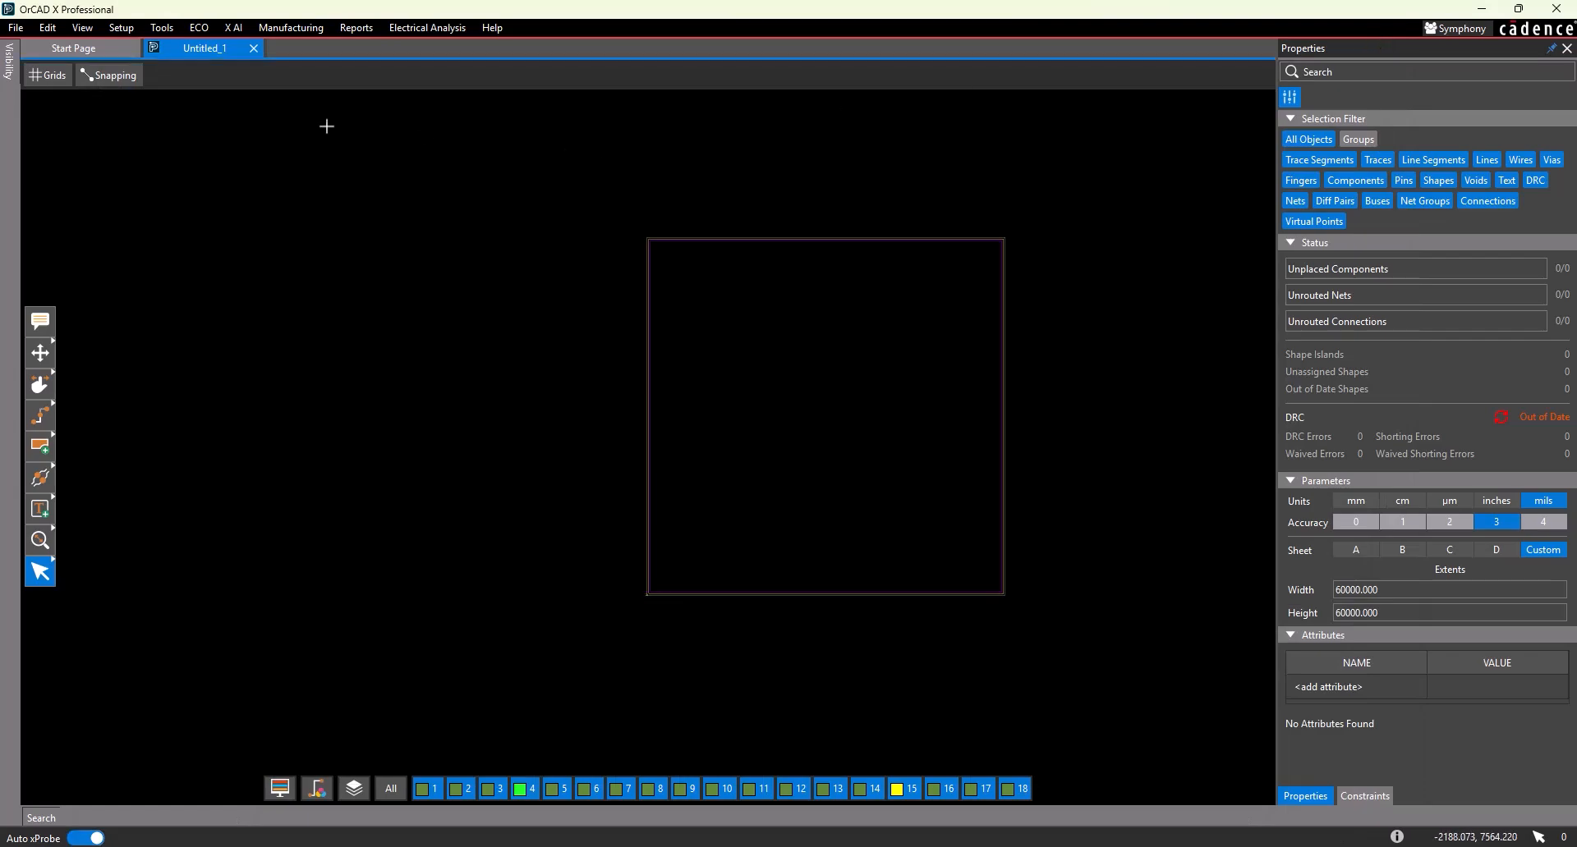
- Open TechFile_Beaglebone.brd without saving the changes to Untitled_1.brd
click(15, 27)
click(25, 67)
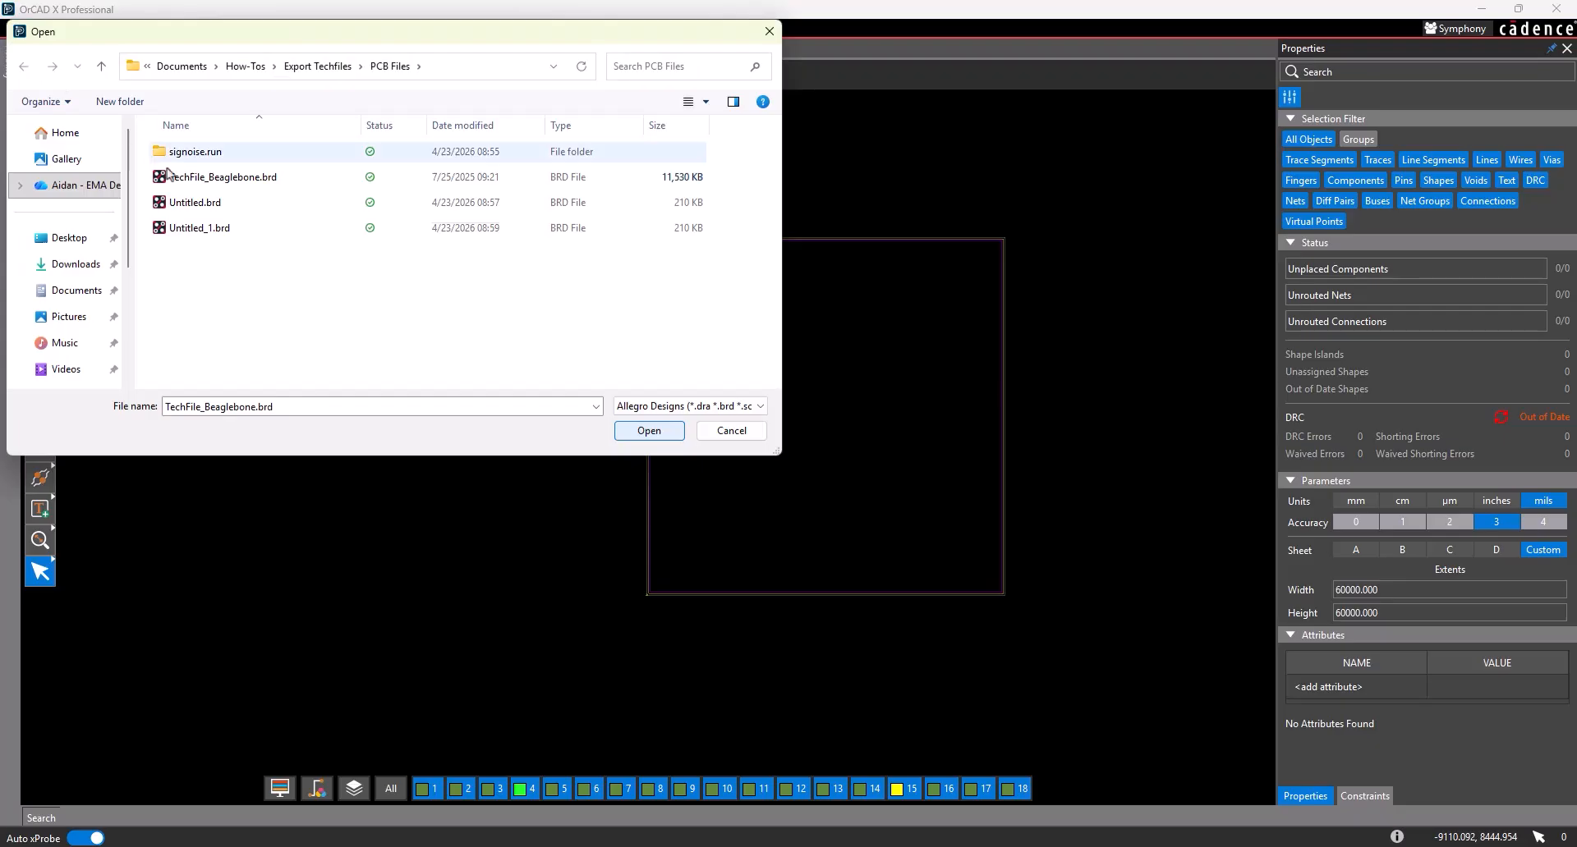
double_click(209, 178)
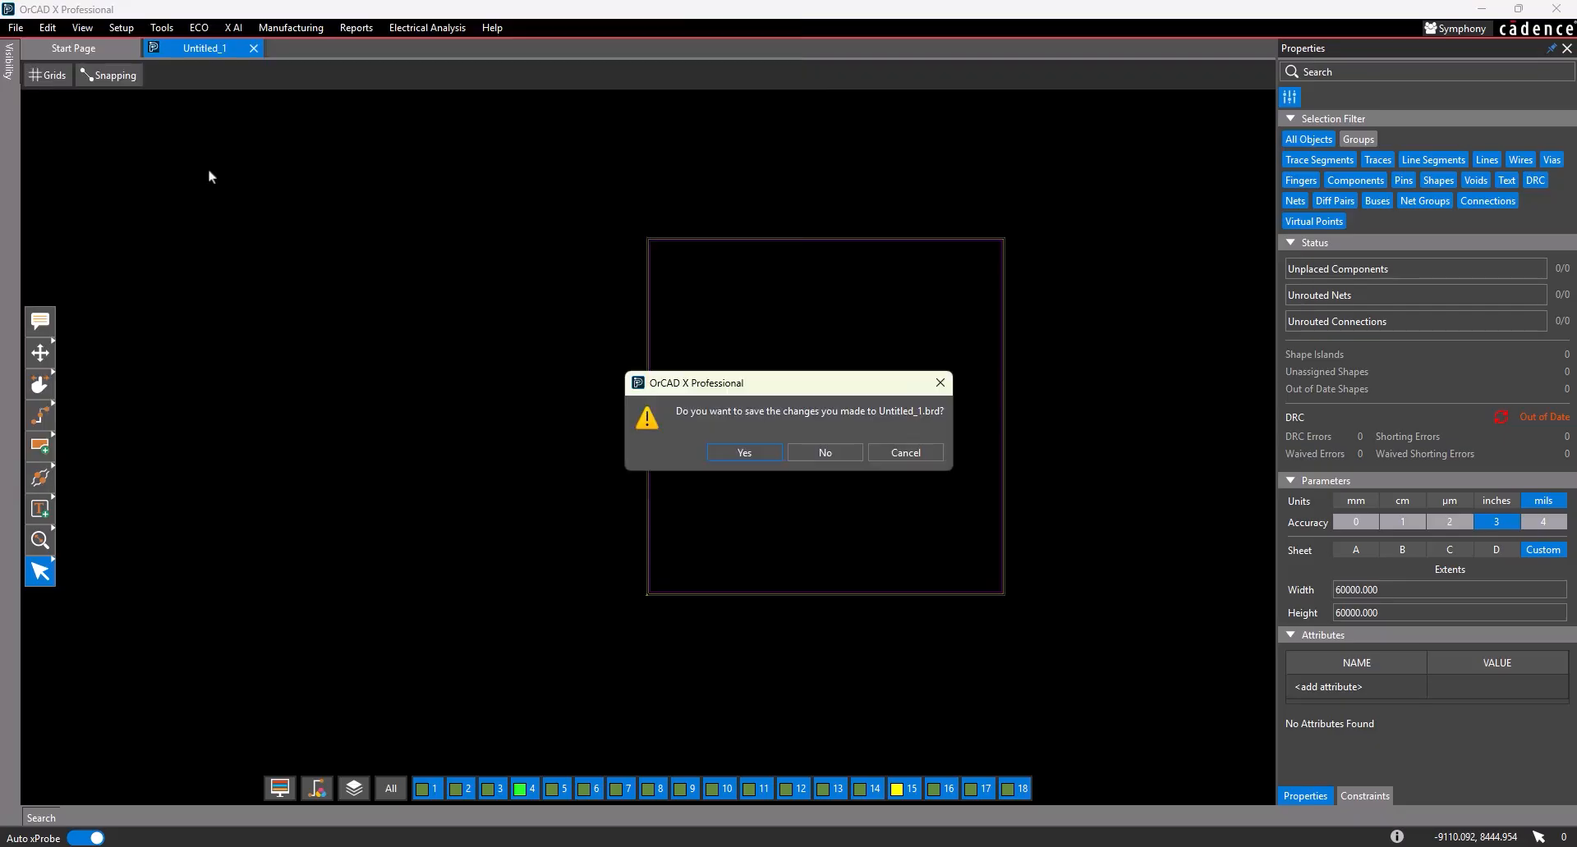
click(847, 452)
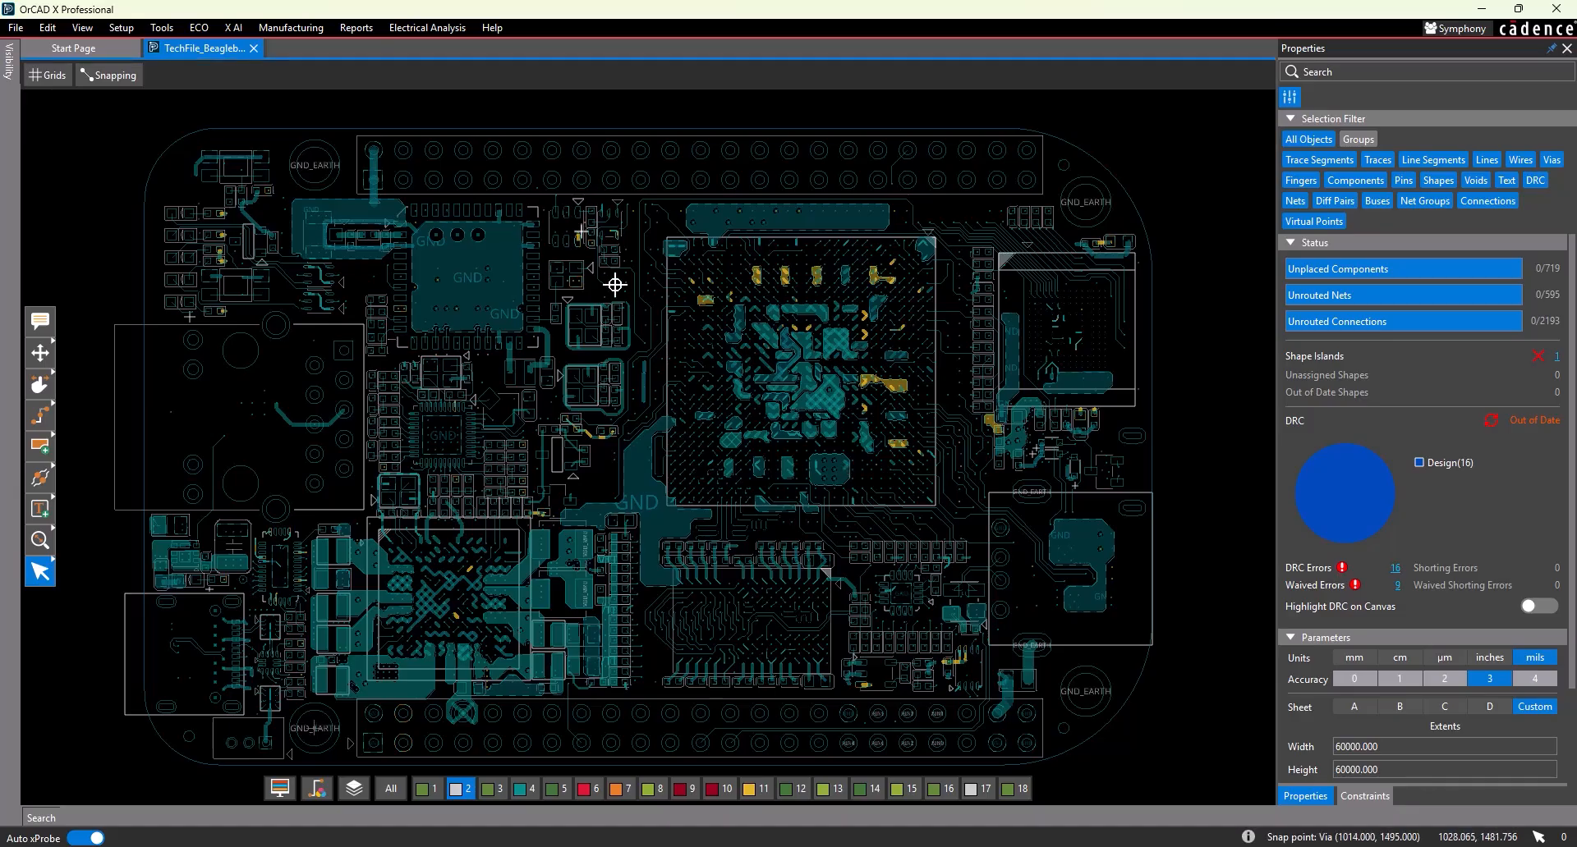
- Export the board's constraints as technology file Beaglebone_Generic with a generic cross-section, then close the PCB constraints window
click(433, 28)
click(442, 49)
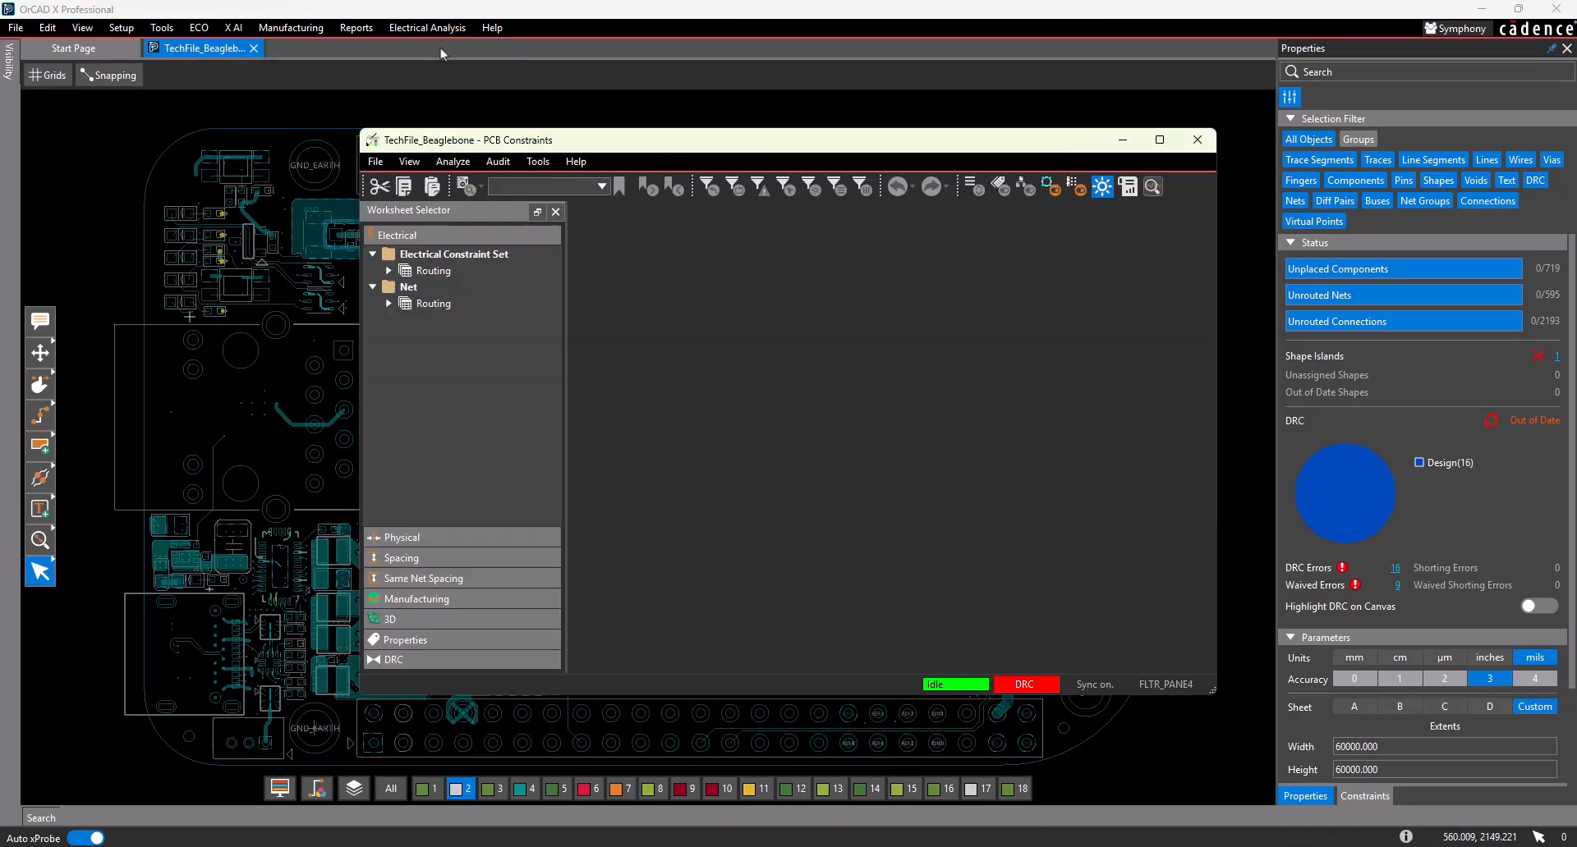
click(374, 162)
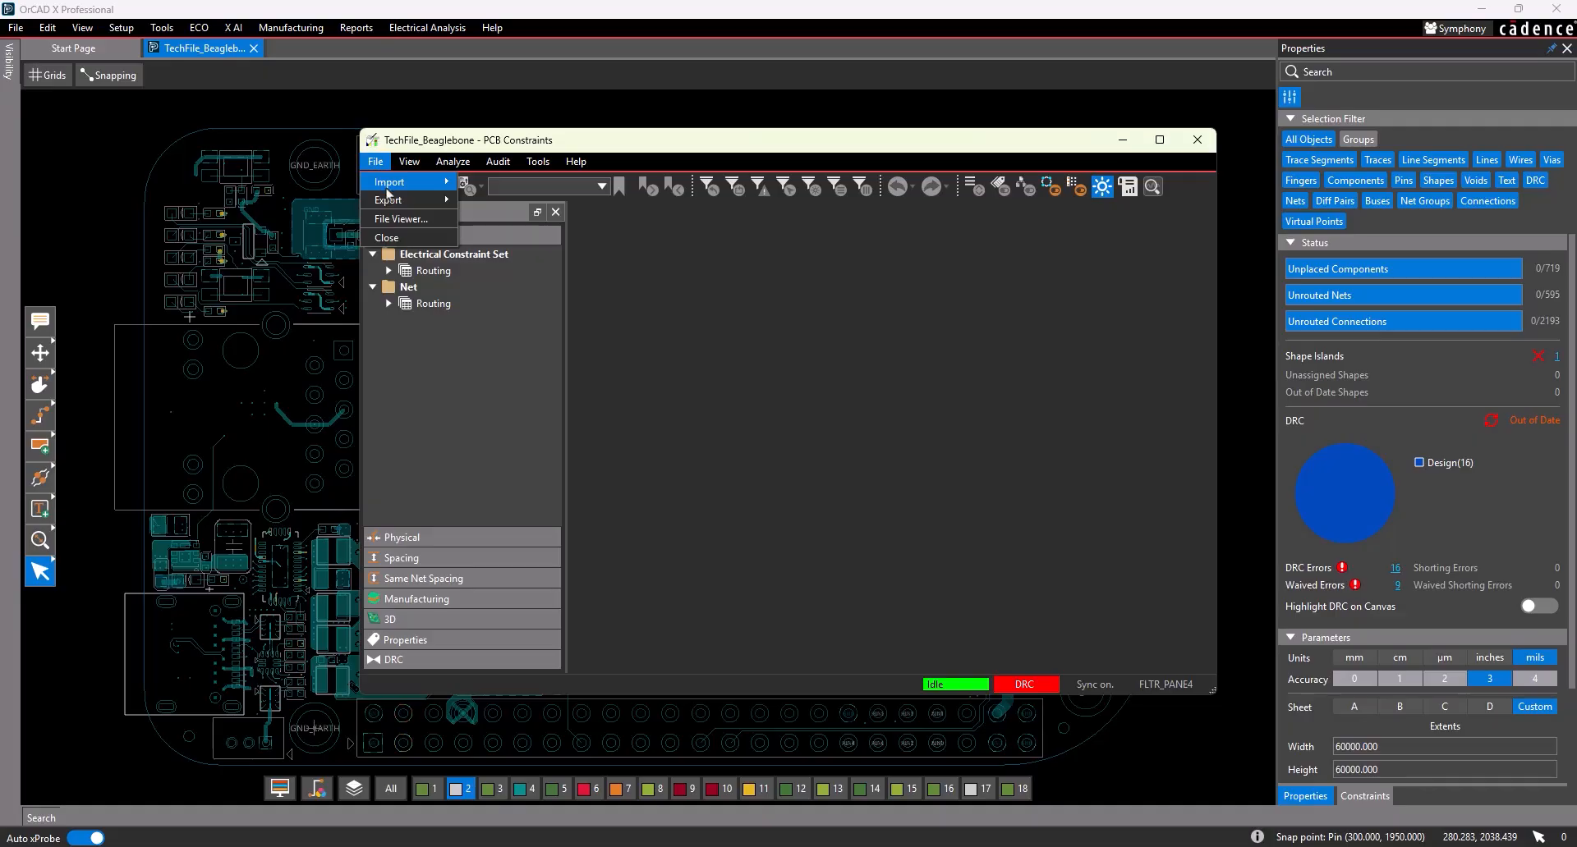
mouse_move(394, 201)
click(542, 215)
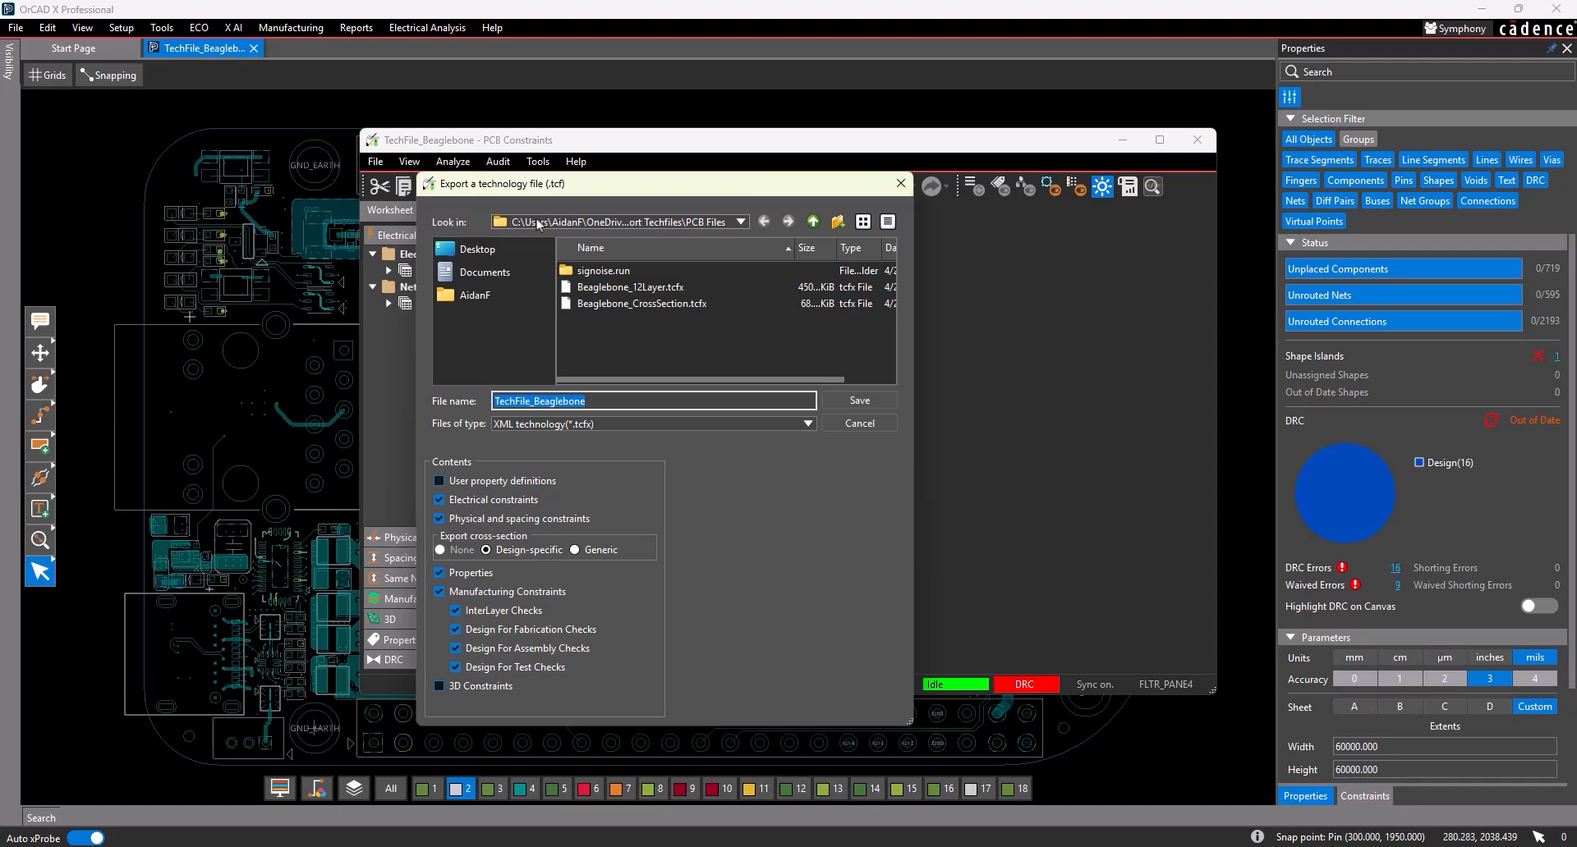
text(Beagl)
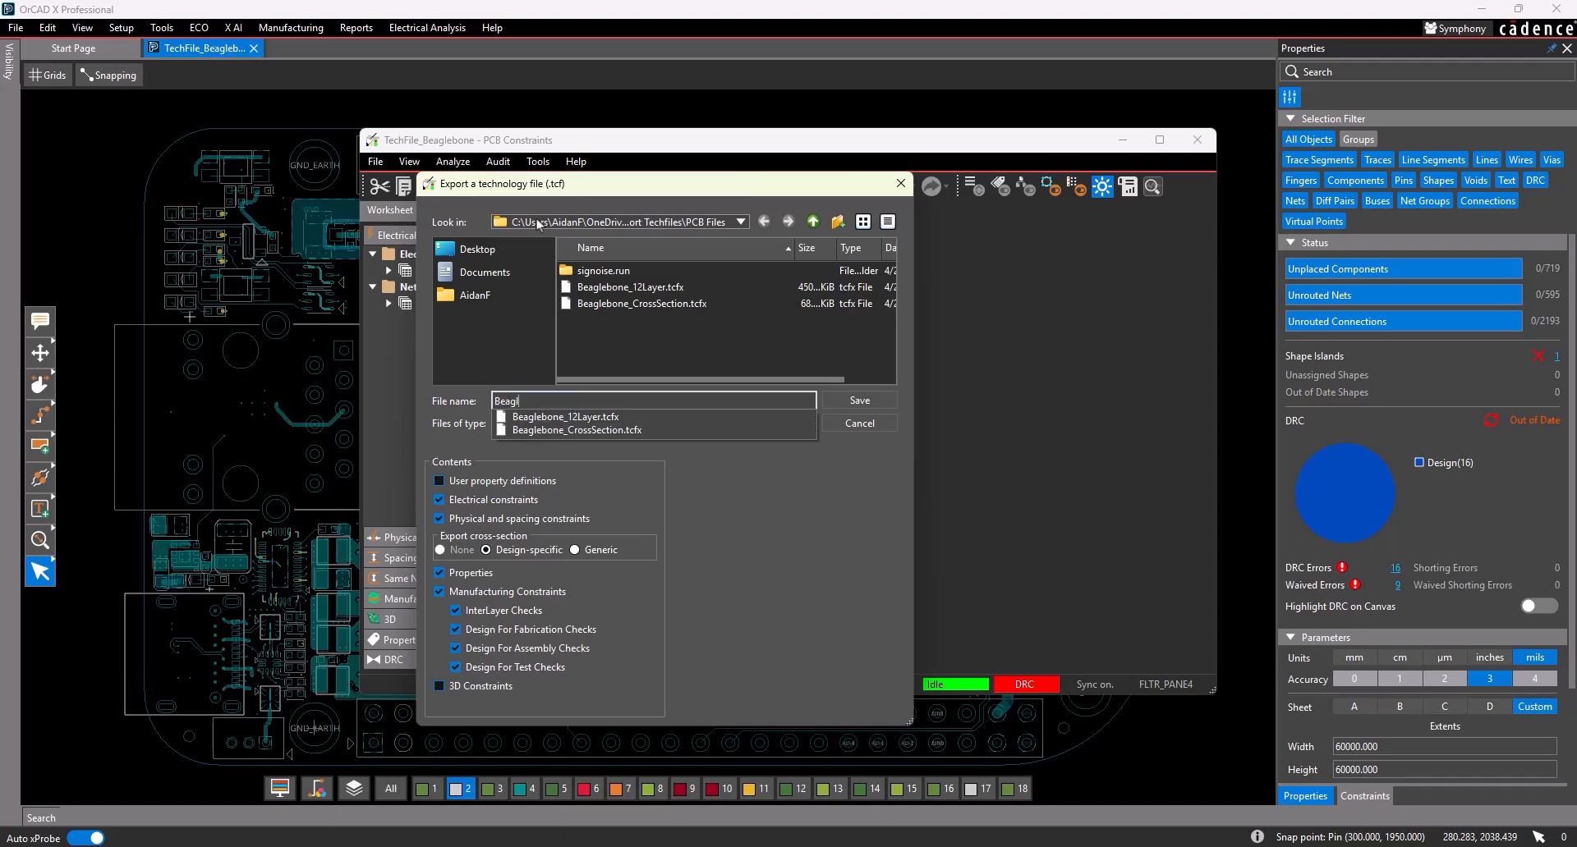
text(ebone_Generic)
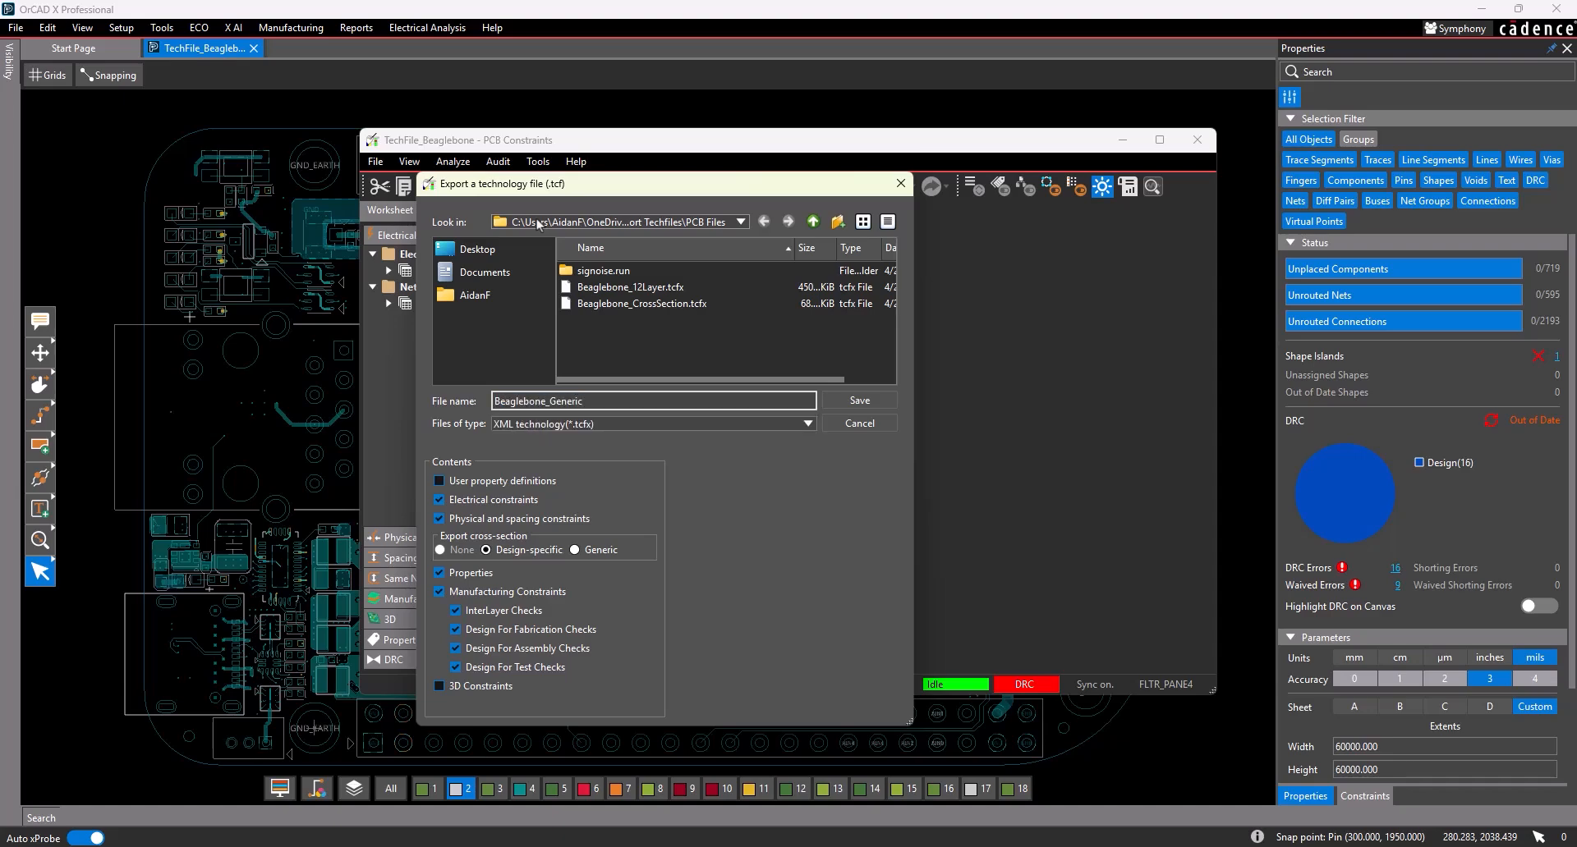
click(576, 550)
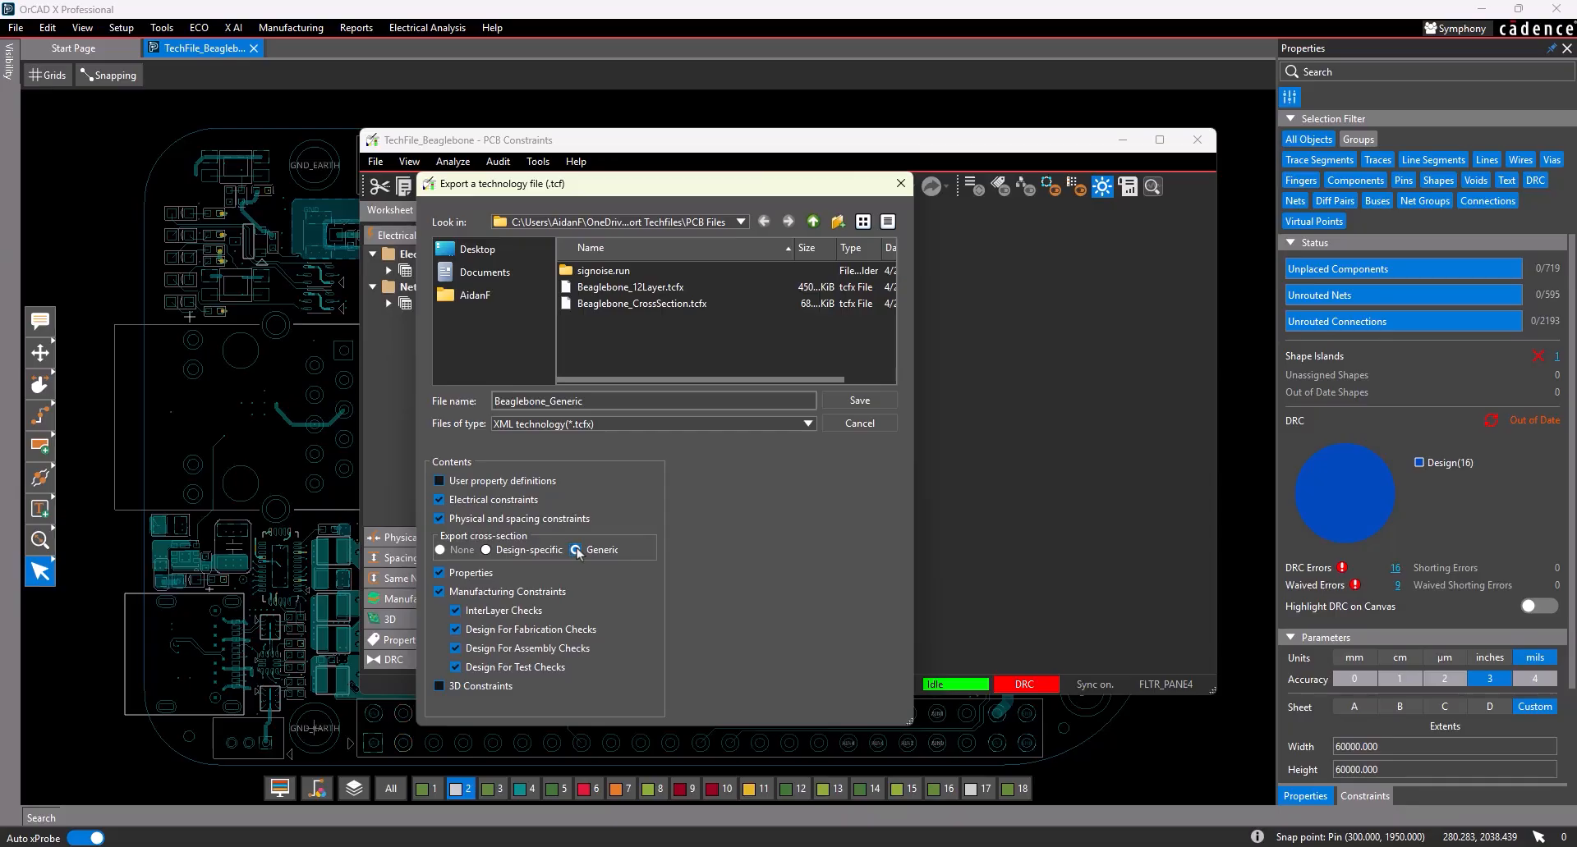
click(859, 402)
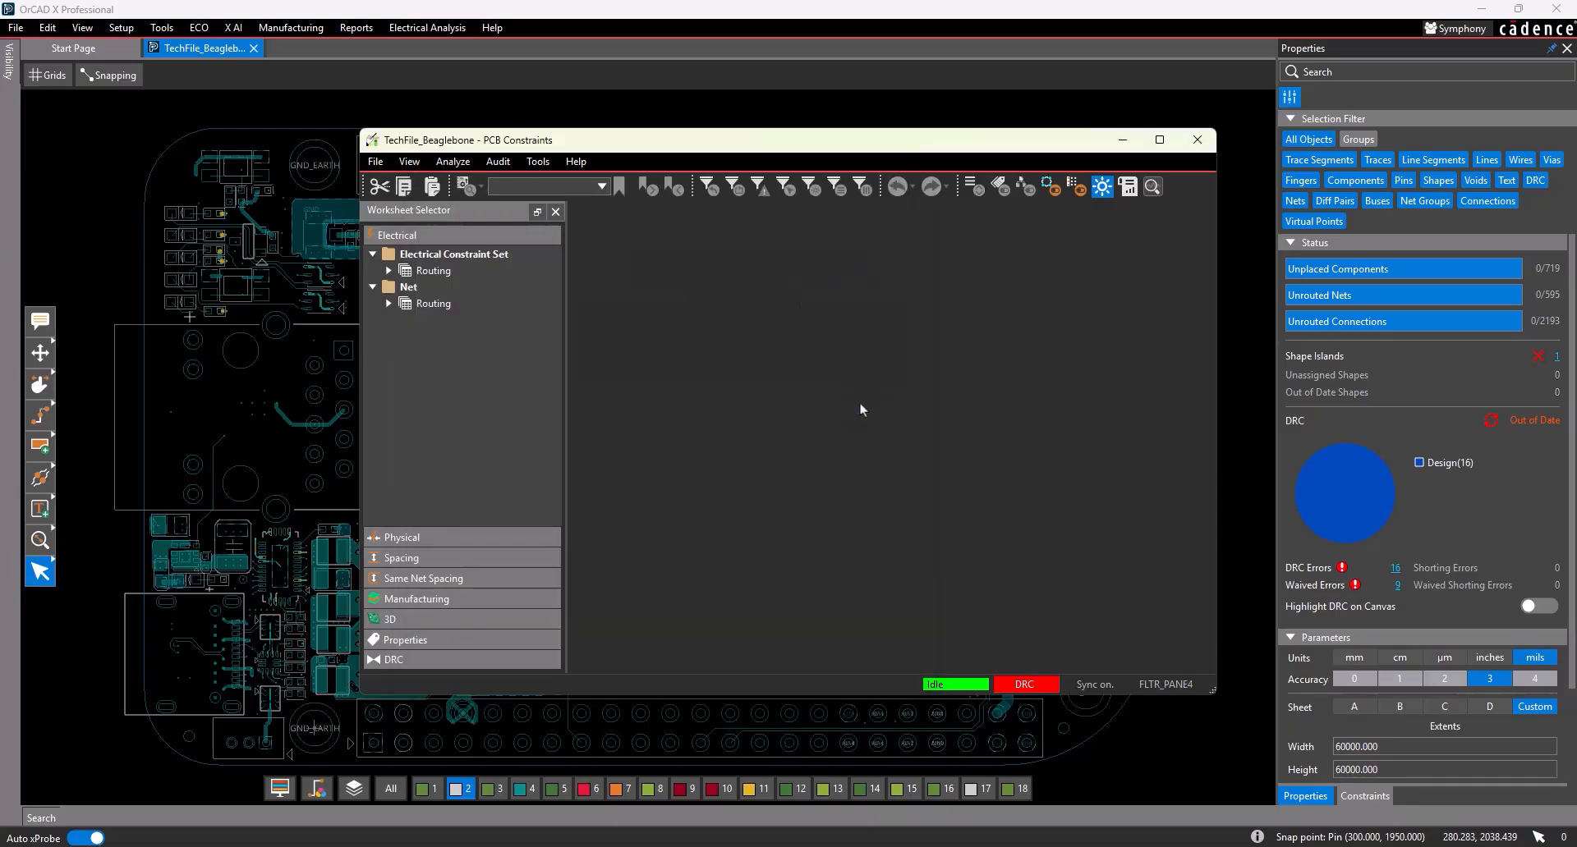
click(1192, 137)
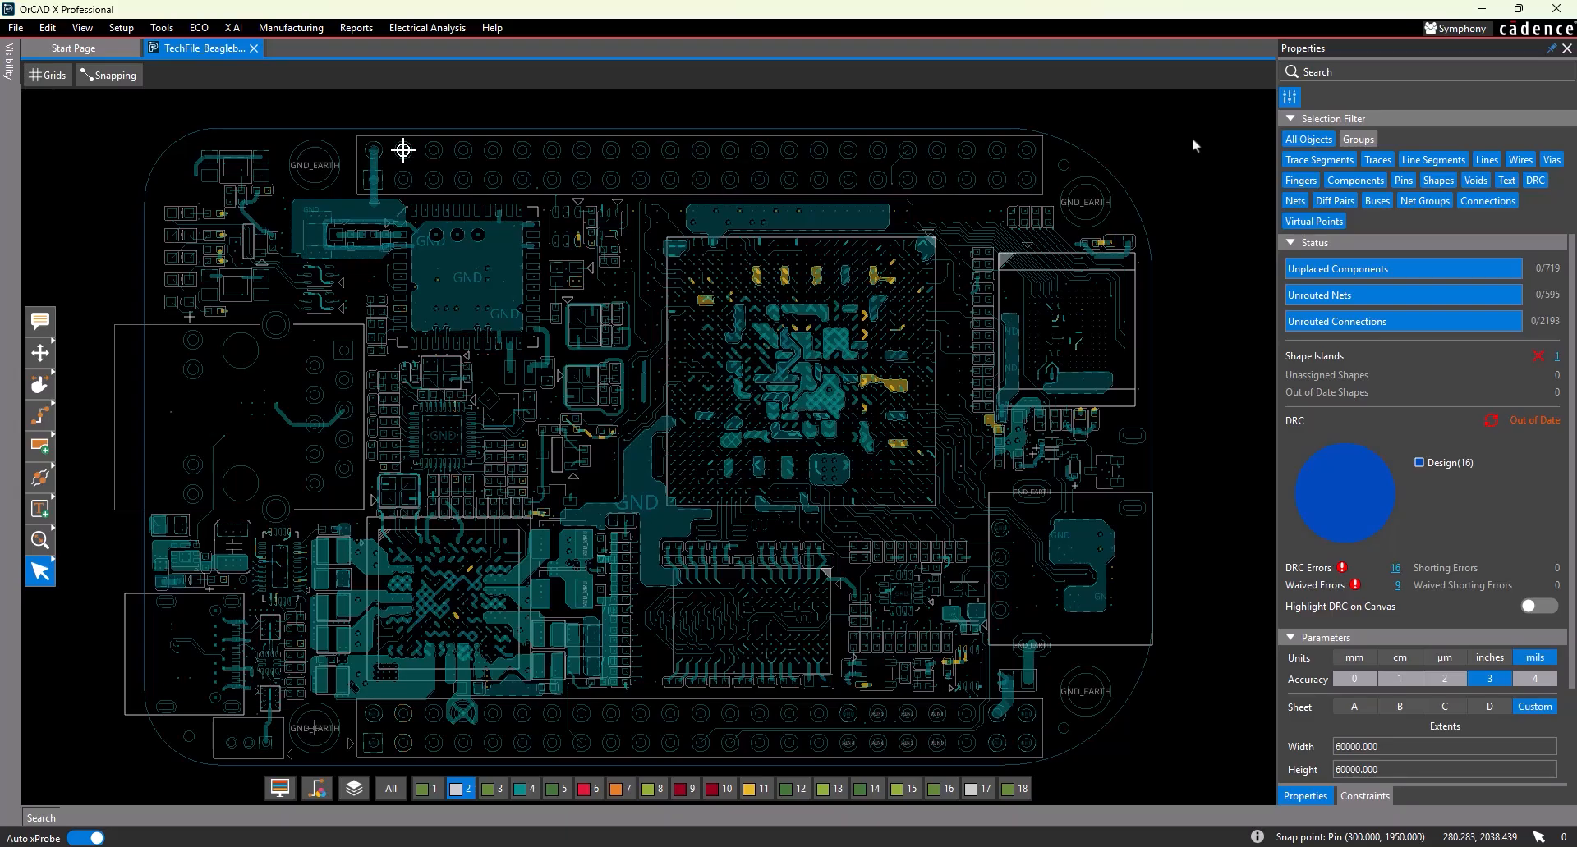
- Create a third new board without saving the changes to TechFile_Beaglebone.brd
click(15, 27)
click(253, 49)
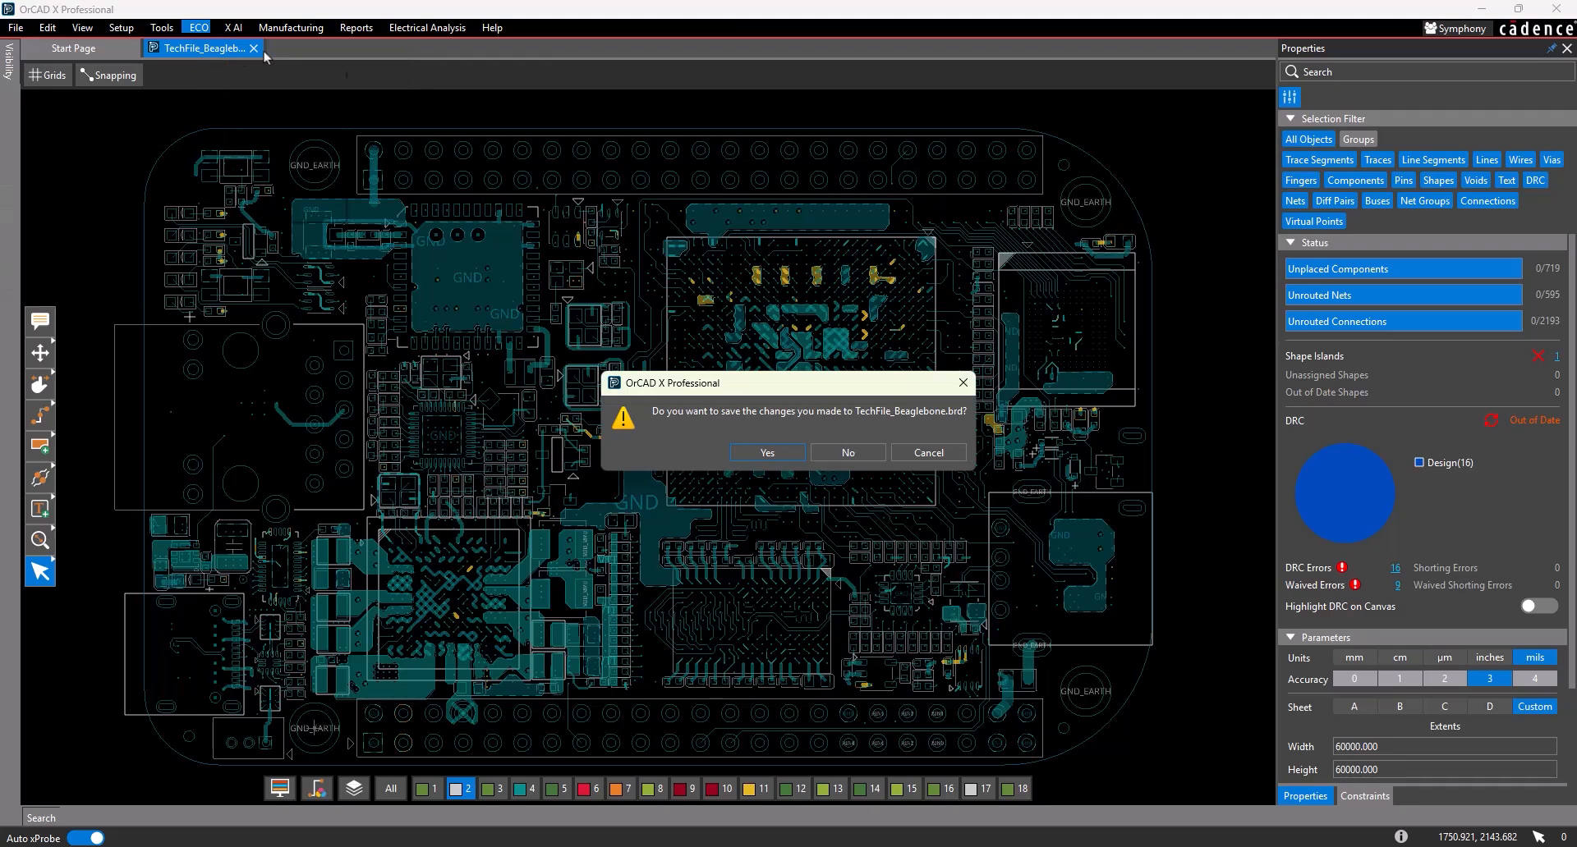
click(826, 453)
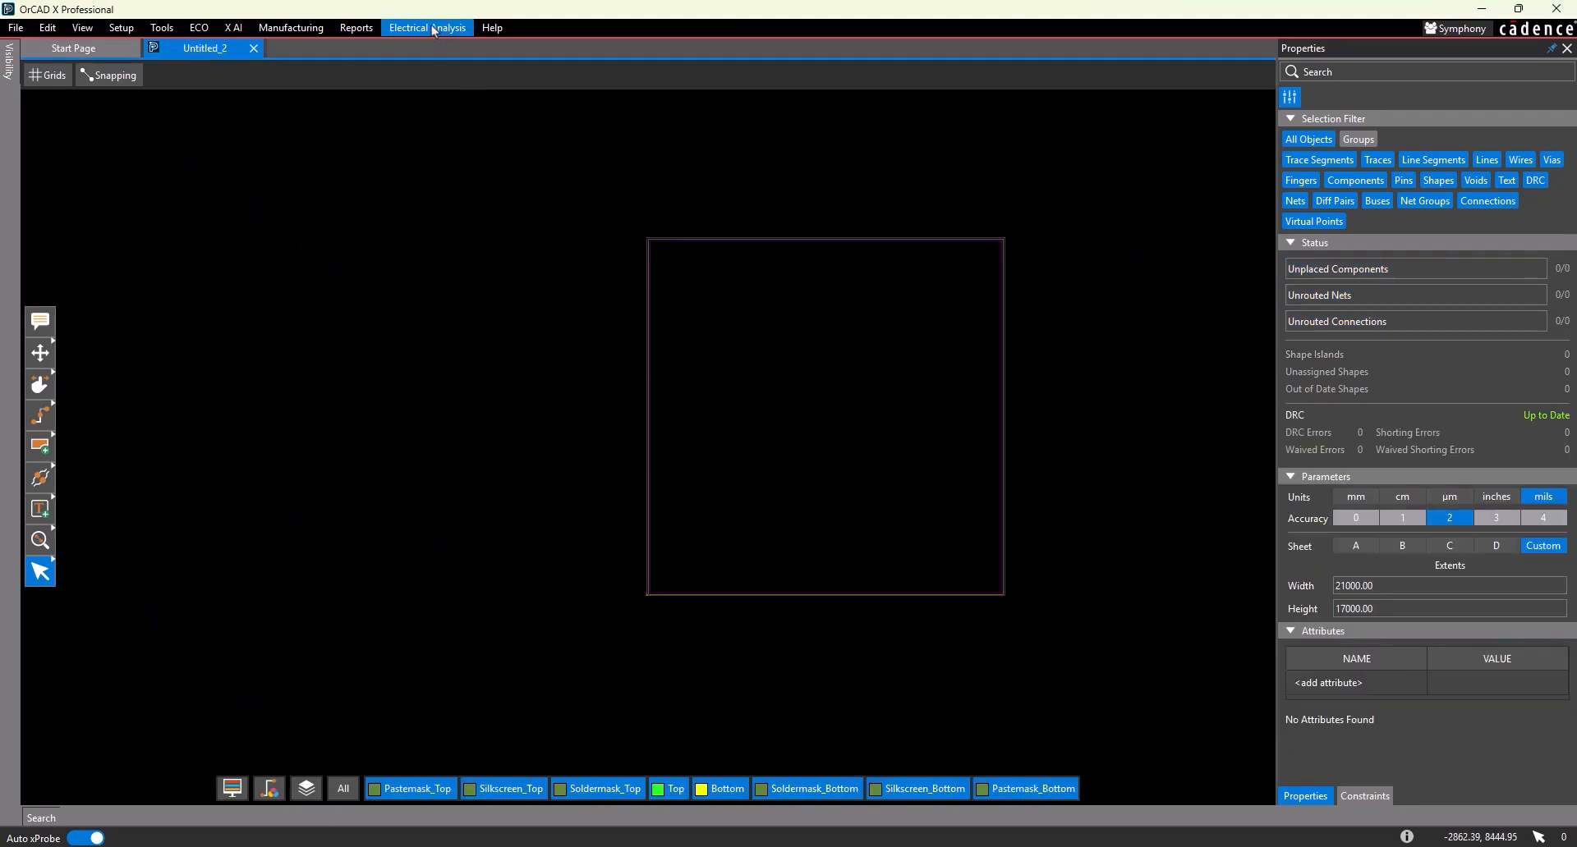
- Import technology file Beaglebone_Generic.tcfx into the new board's constraints in Overwrite mode and close the difference report
click(435, 31)
click(434, 46)
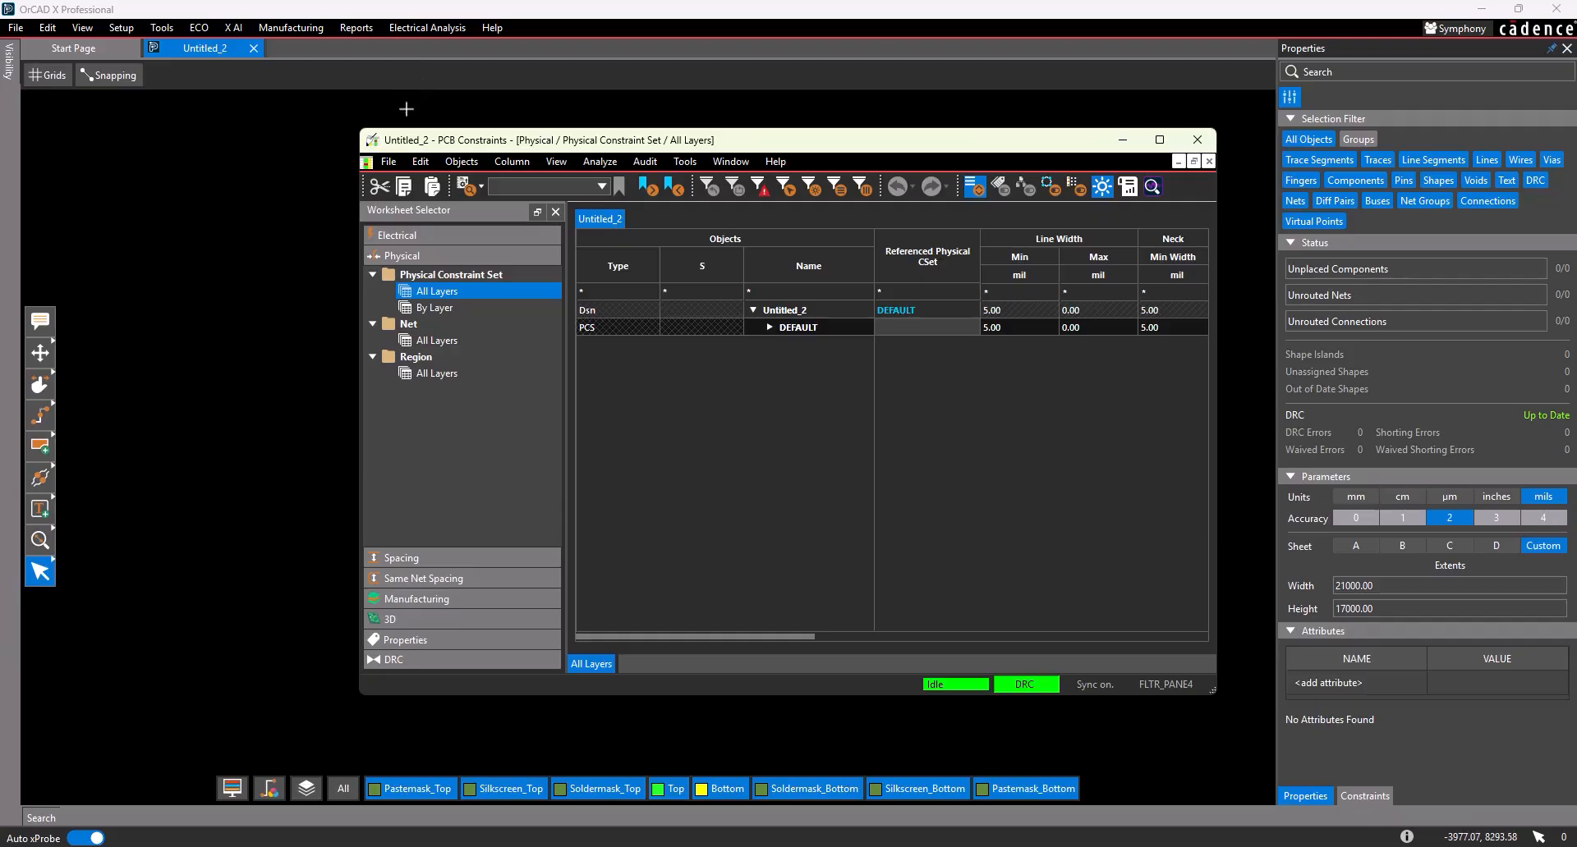
click(390, 161)
mouse_move(422, 181)
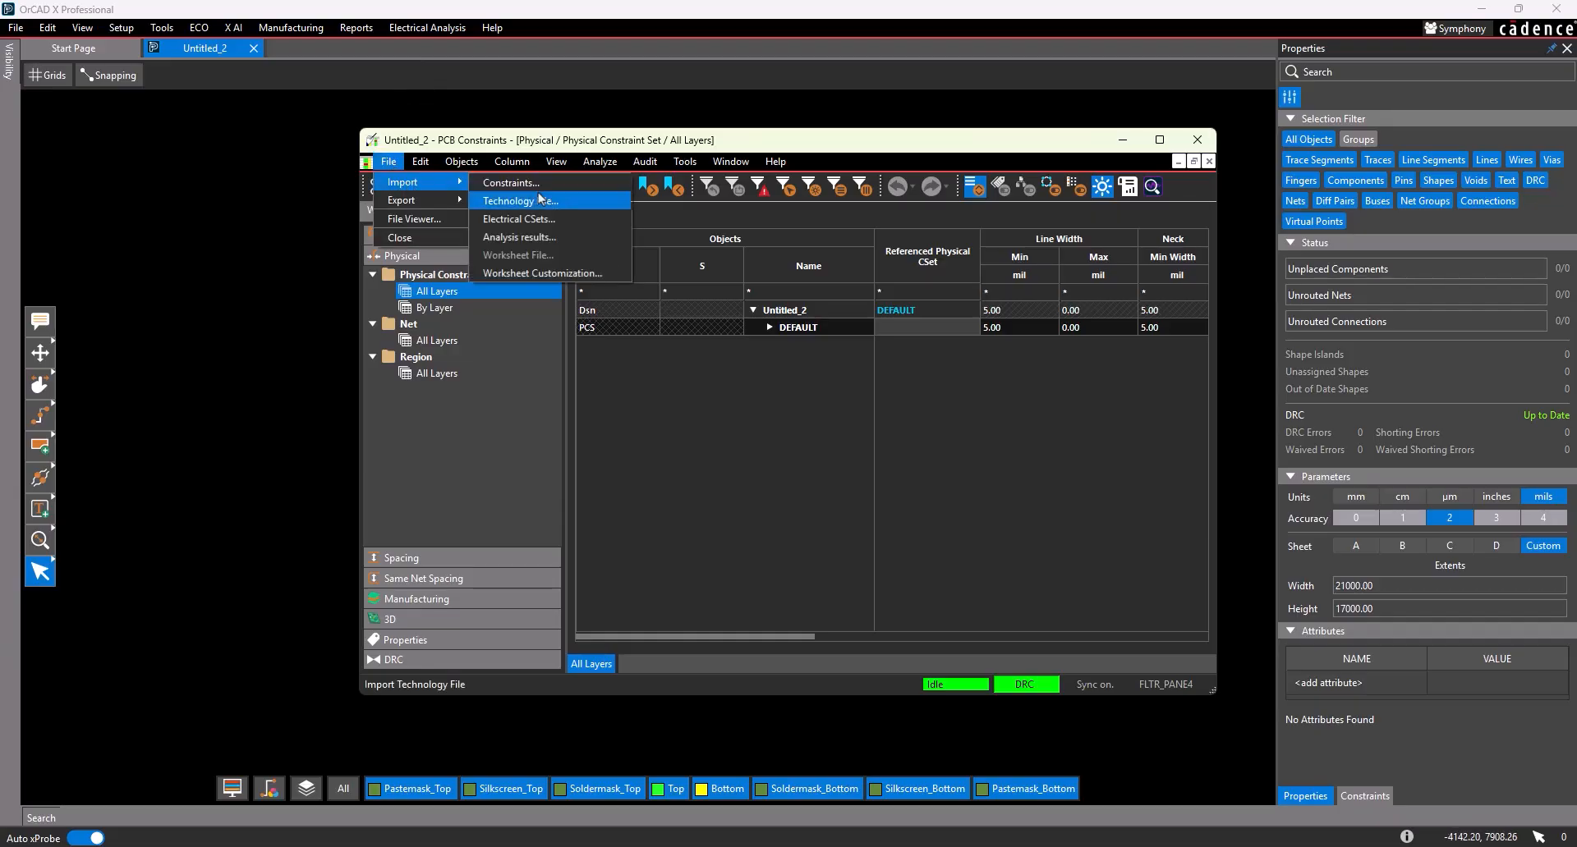
click(540, 200)
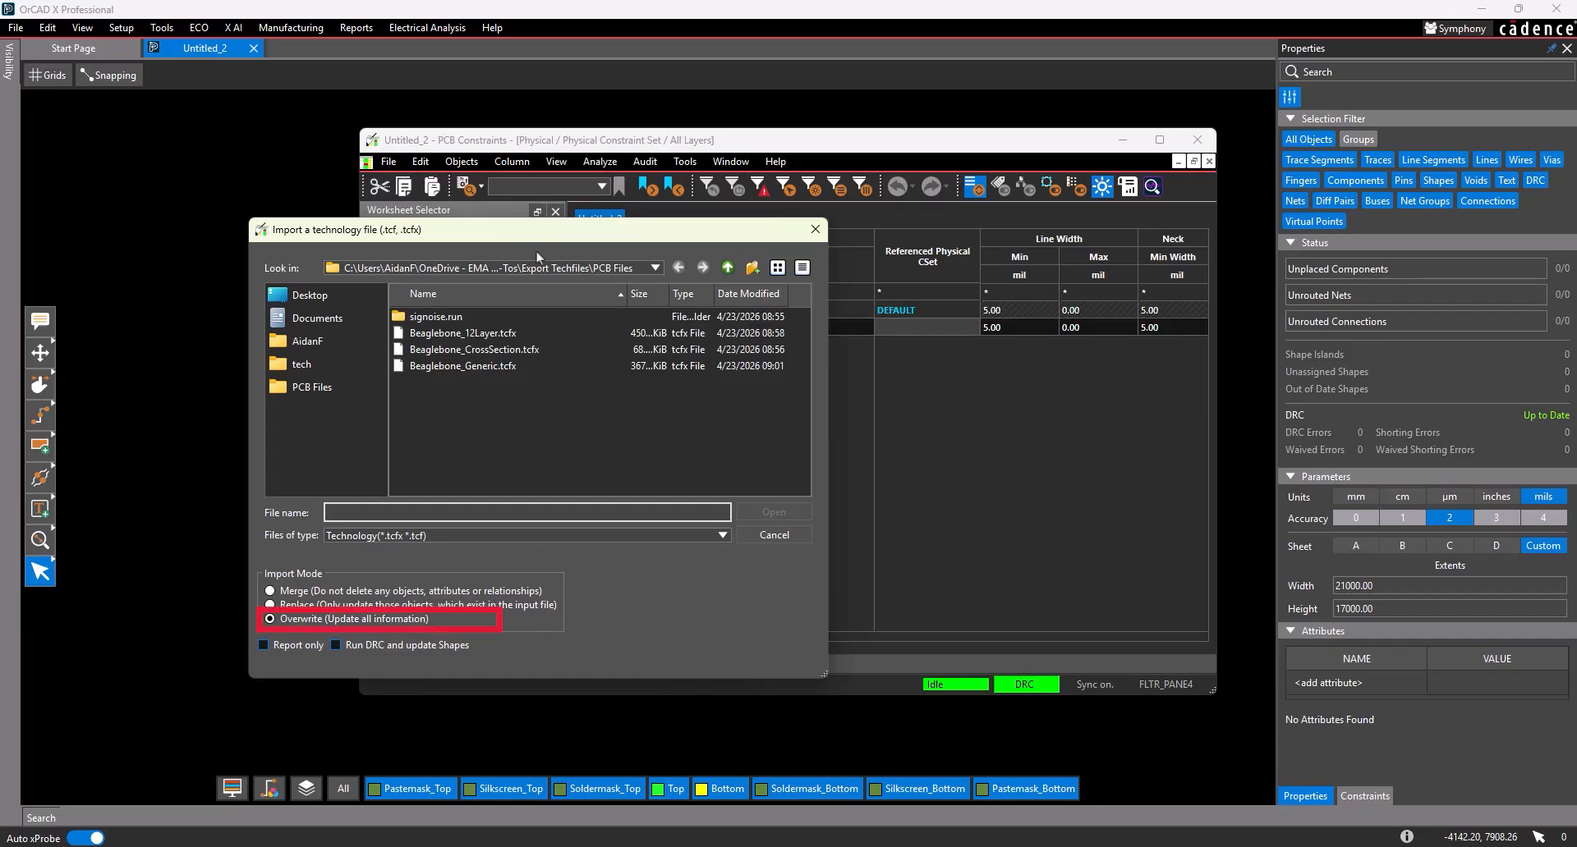
click(495, 367)
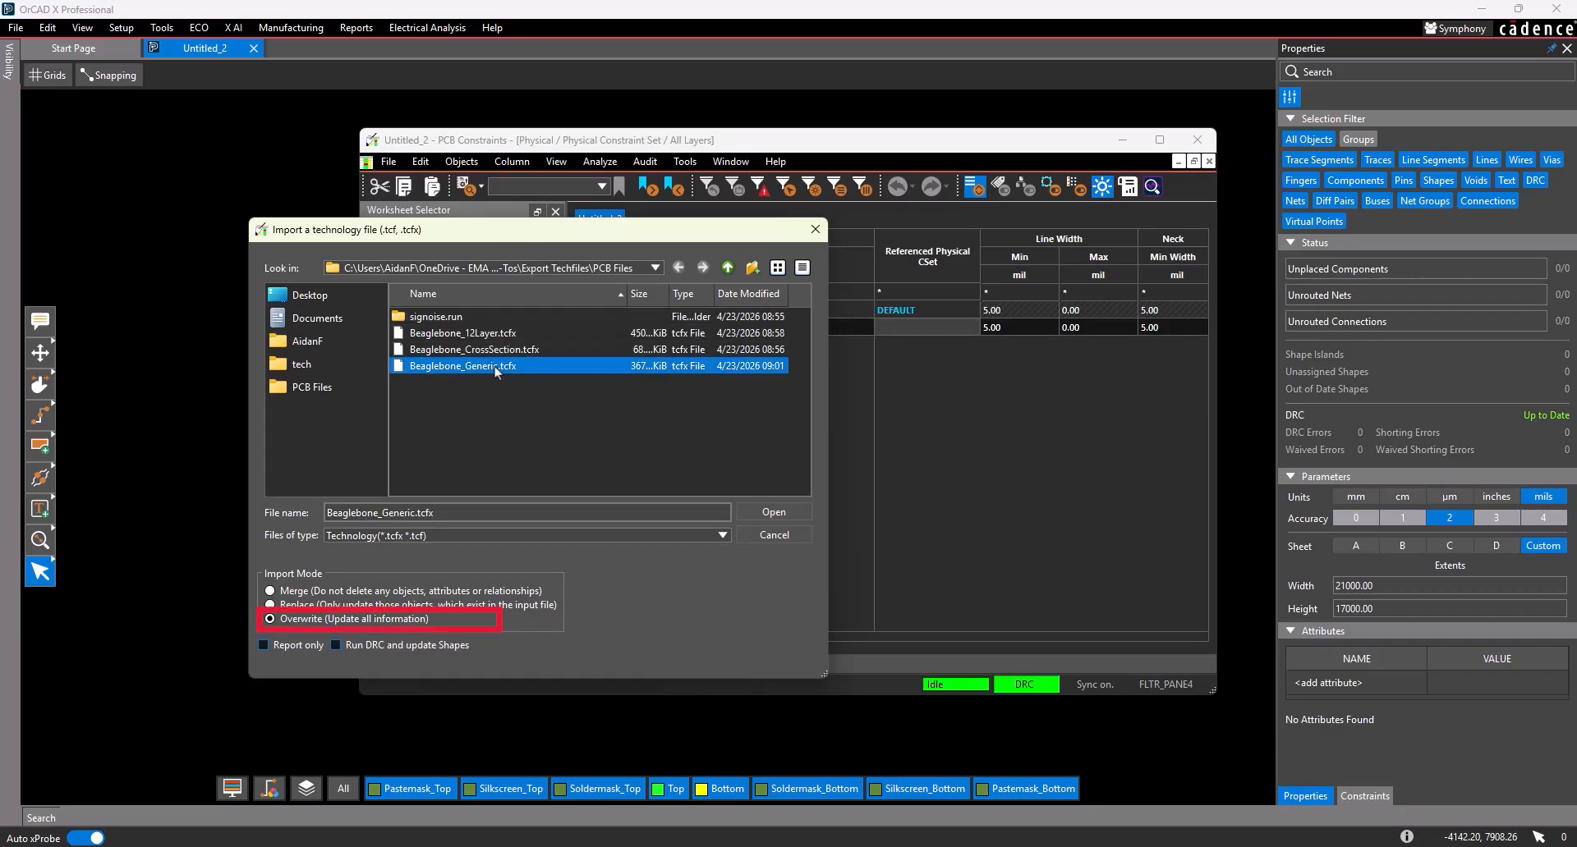
click(769, 513)
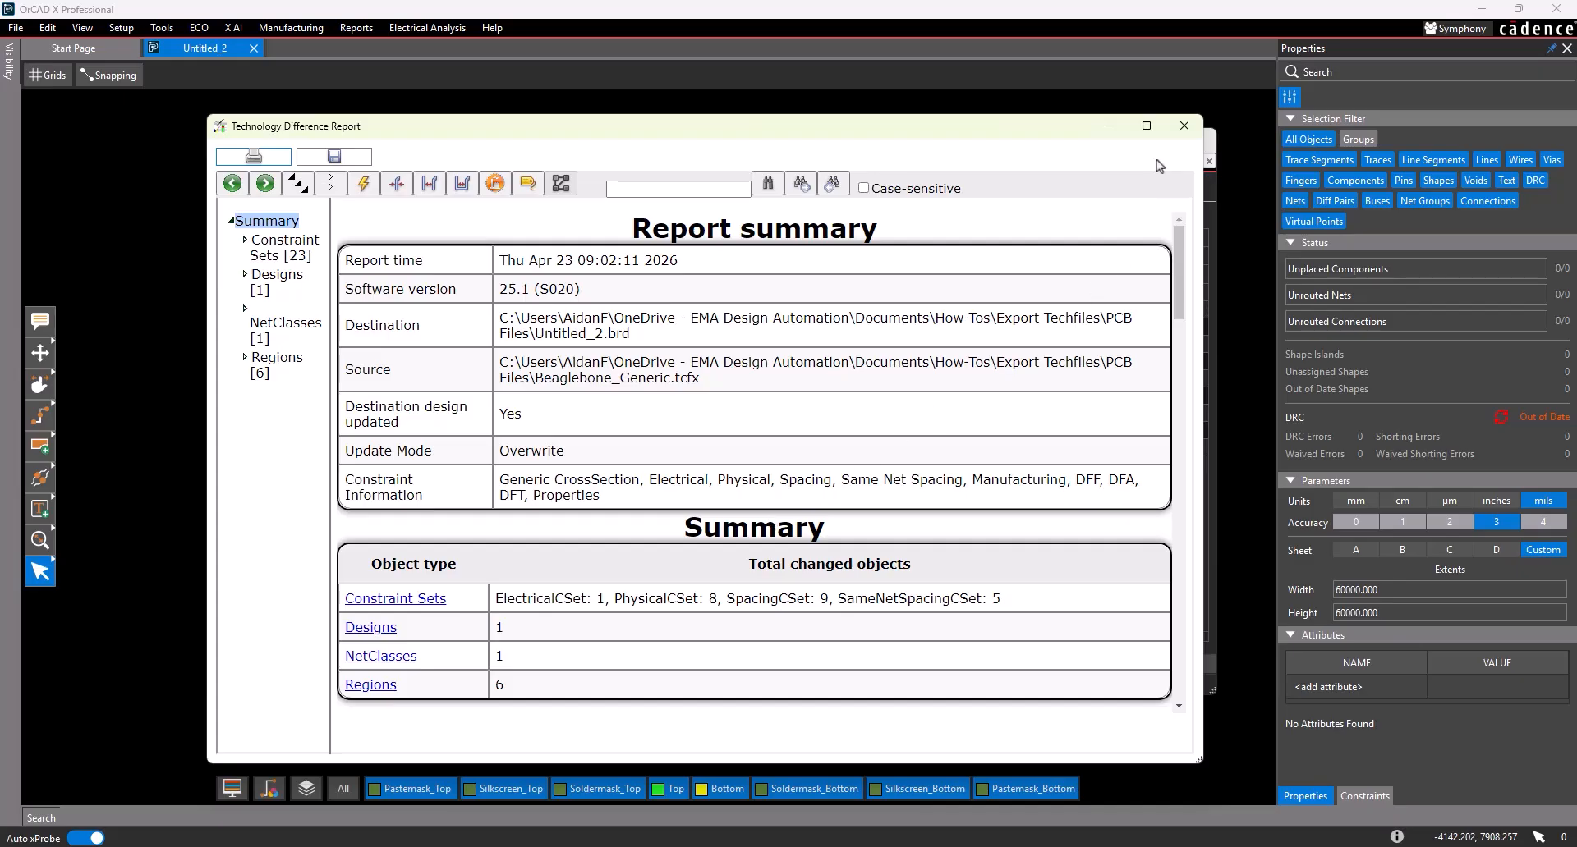
click(1183, 125)
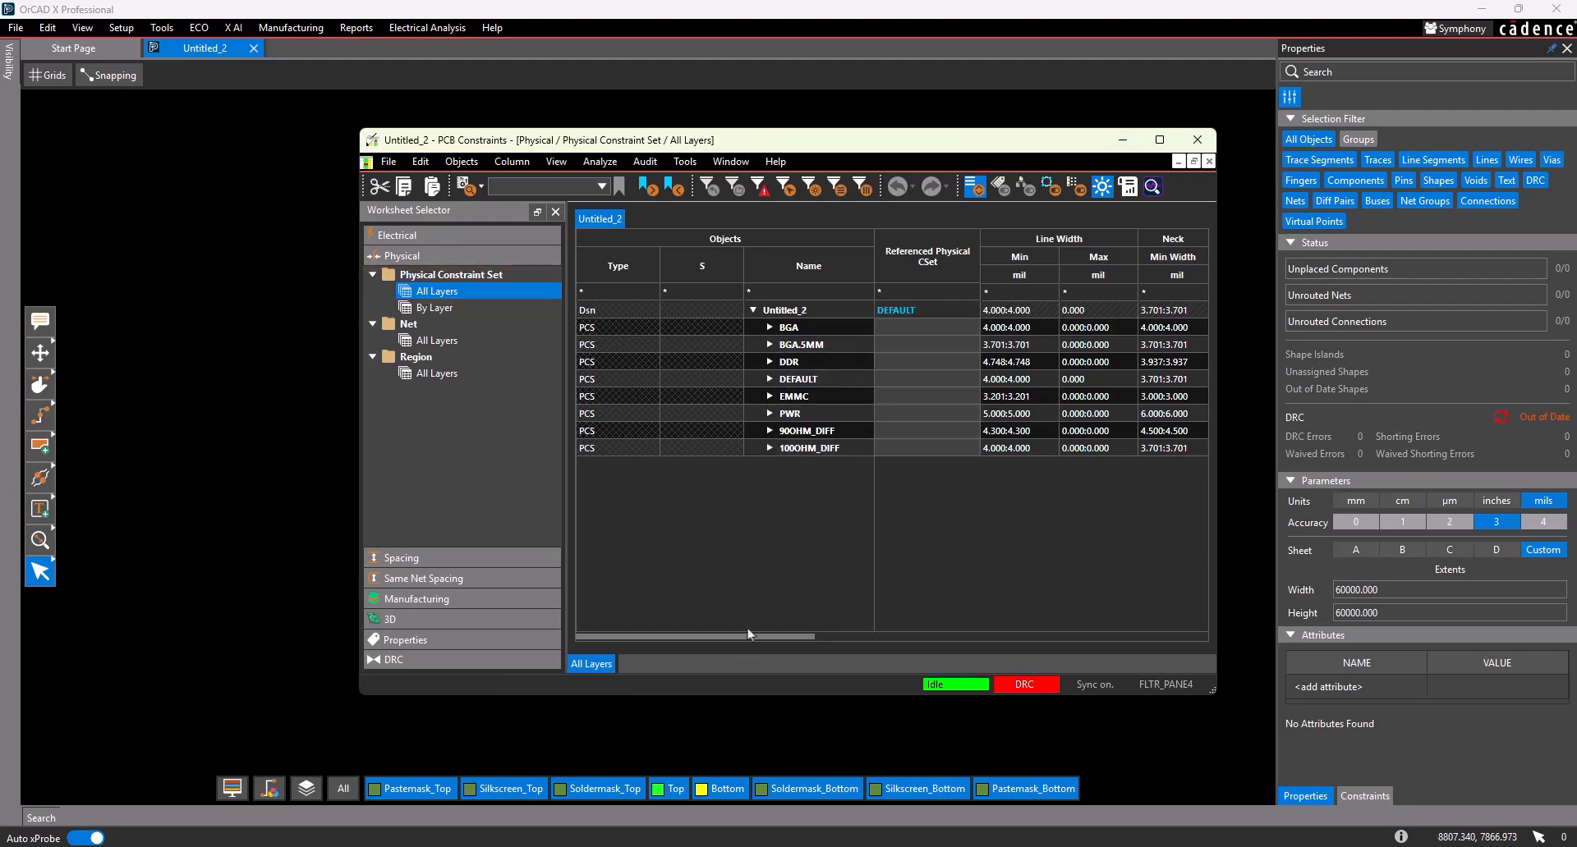
- Examine the imported physical constraint sets, expanding the BGA set and its Conductor layers
mouse_move(801, 636)
mouse_down()
mouse_move(1140, 619)
mouse_move(816, 672)
mouse_up()
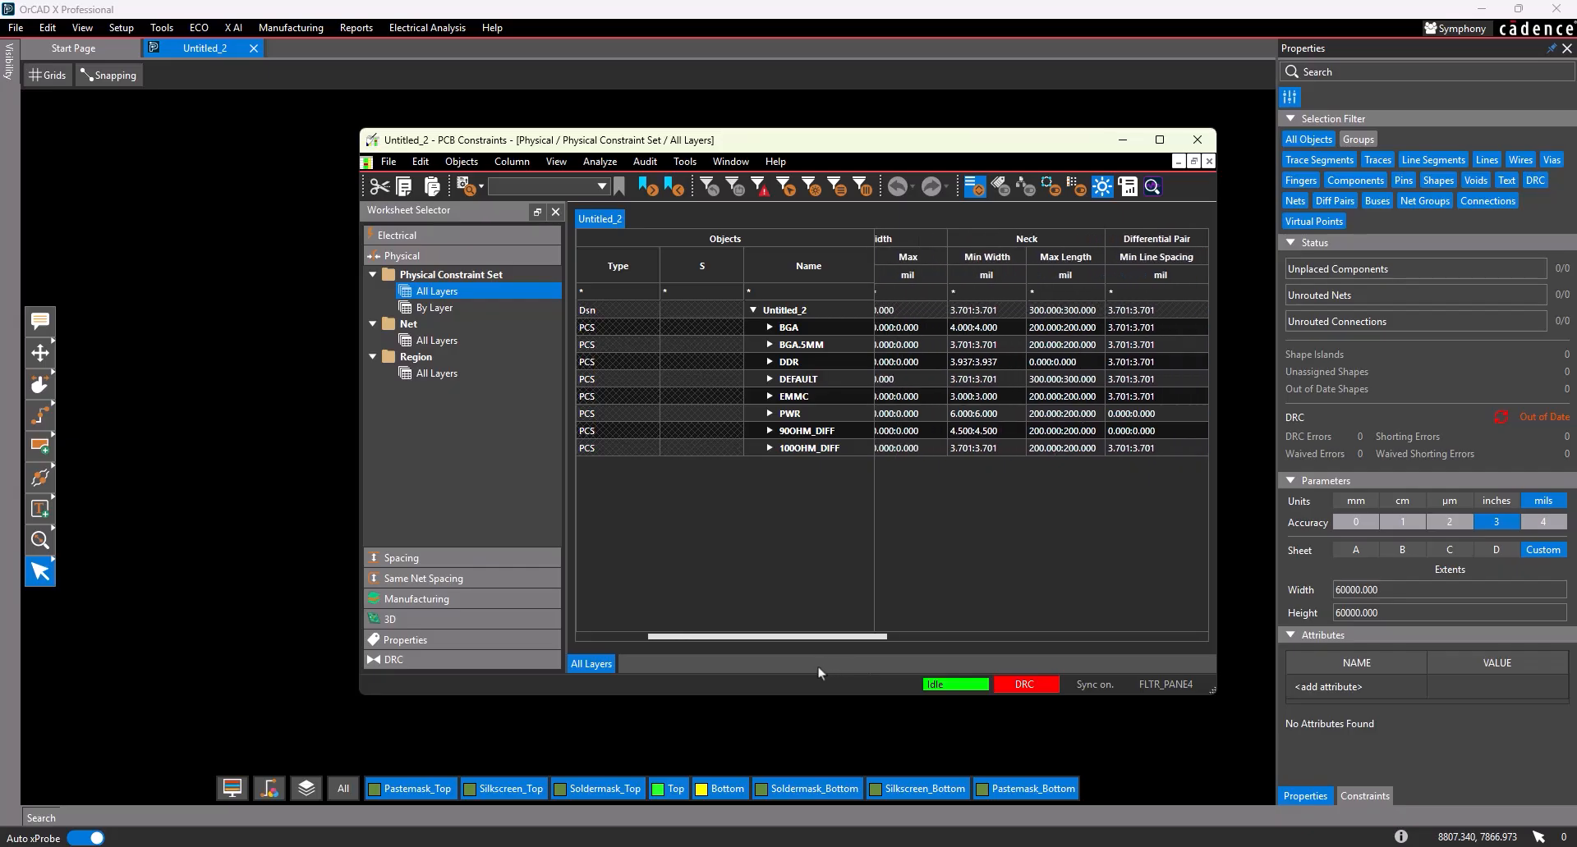
click(770, 327)
click(785, 345)
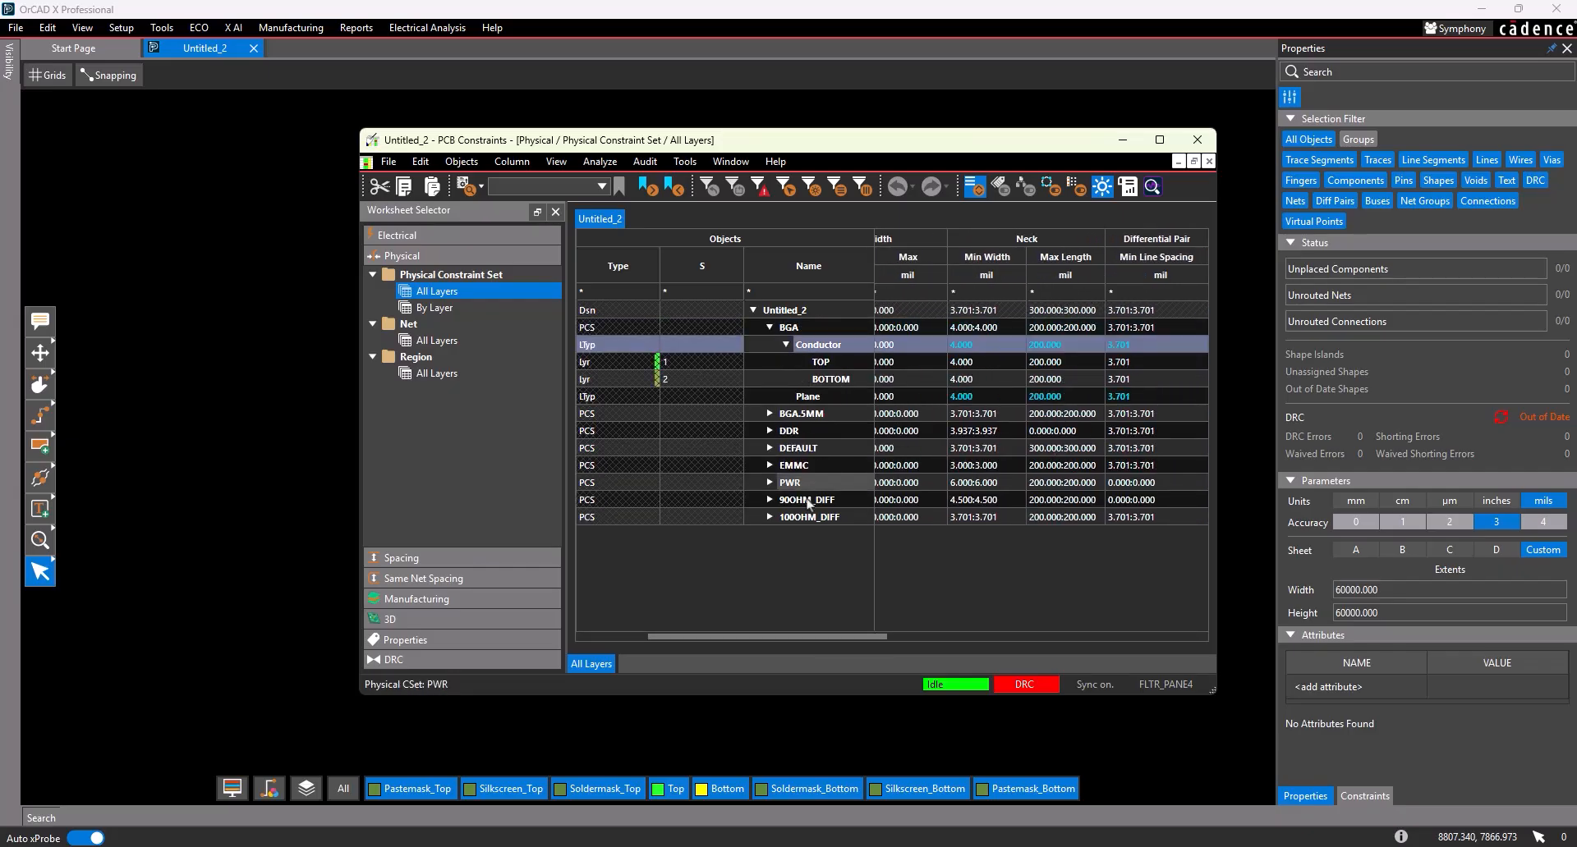